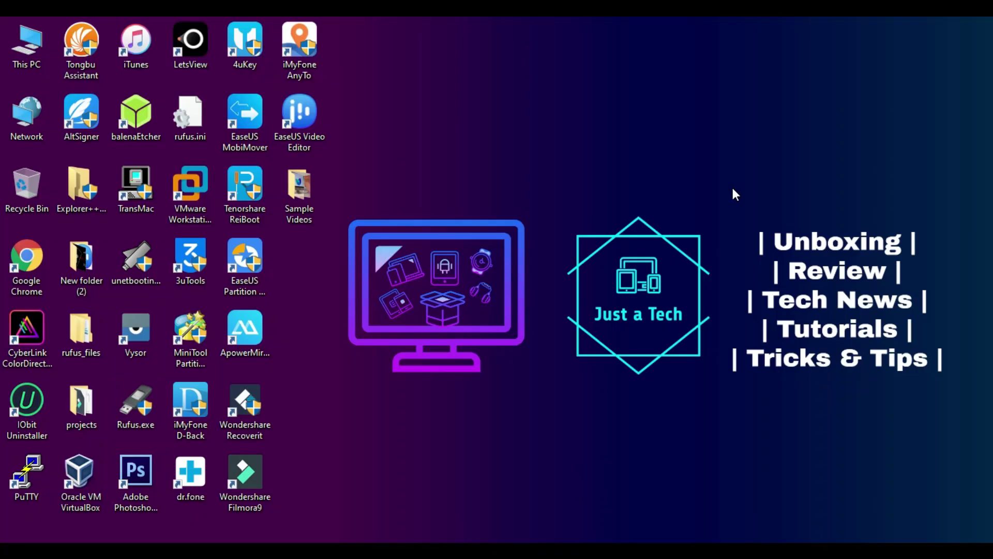
Browse the Transitions and Text libraries and play the preview full screen
drag(334, 176, 954, 441)
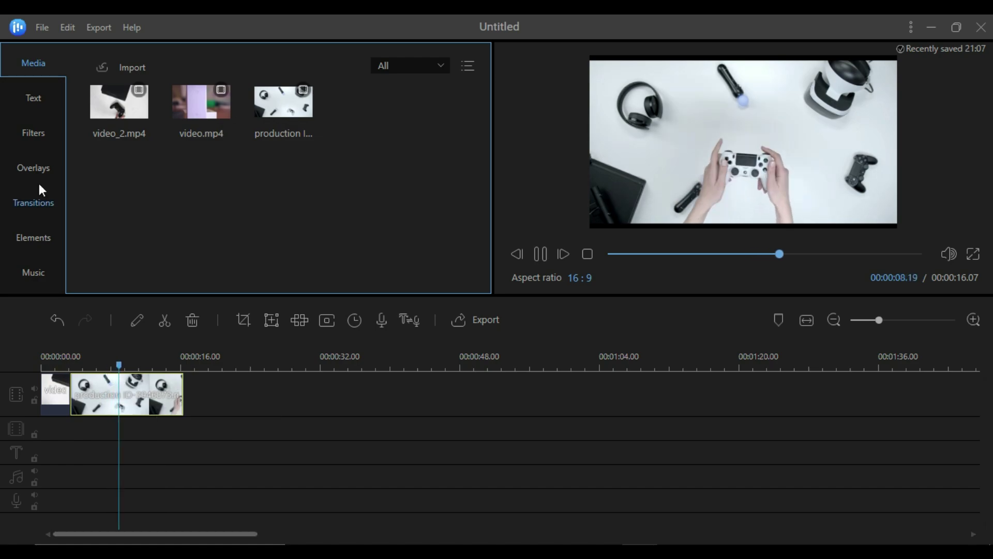
click(39, 203)
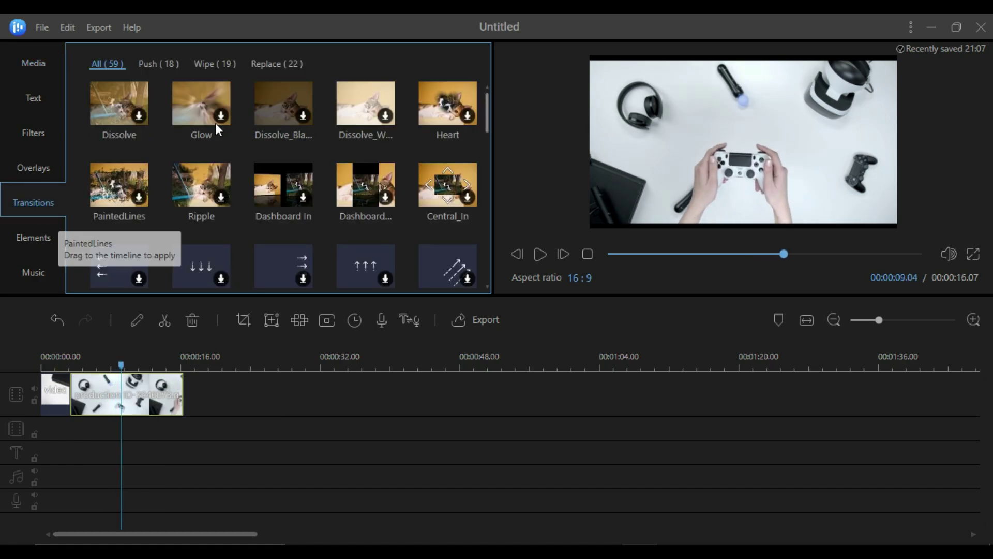
click(32, 98)
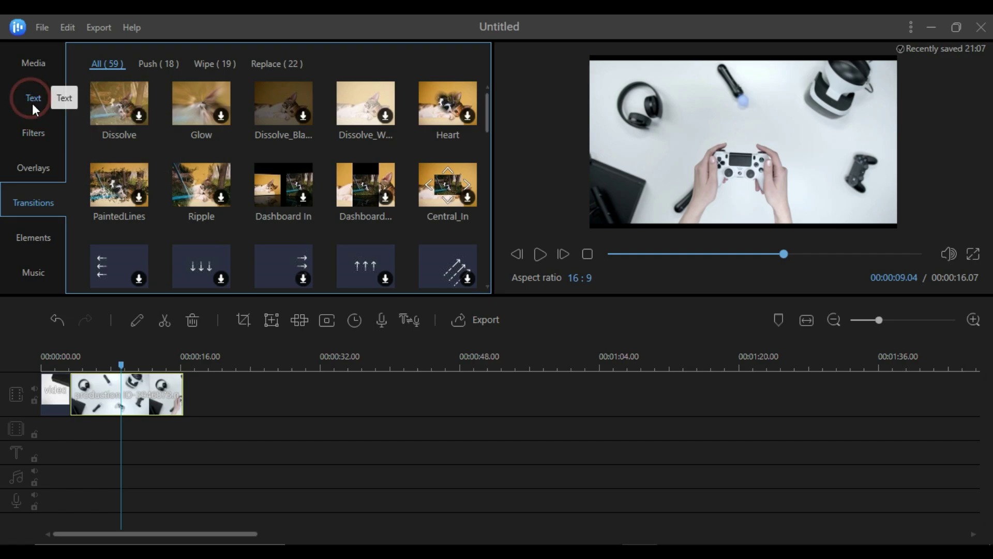
click(974, 253)
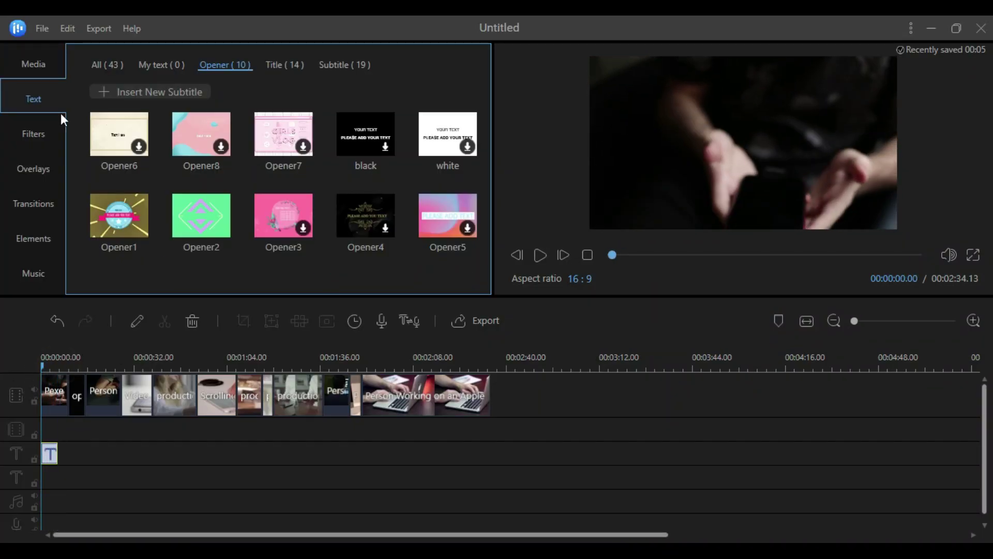
Drag the Chromatic filter from the Filters library onto the start of the timeline
click(34, 133)
drag(448, 110, 46, 430)
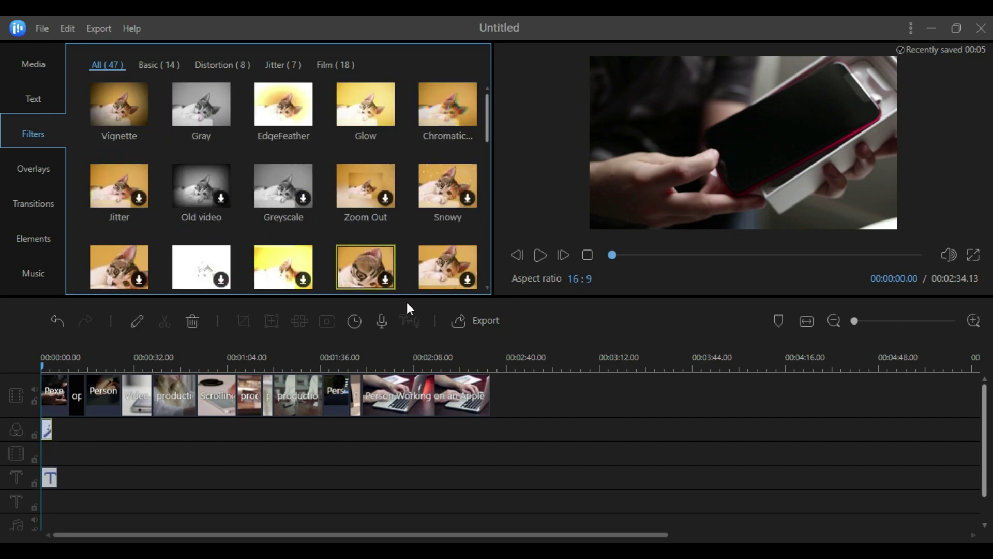
click(158, 65)
Look through the Overlays library, then return to Transitions
click(33, 168)
scroll(485, 222, down, 3)
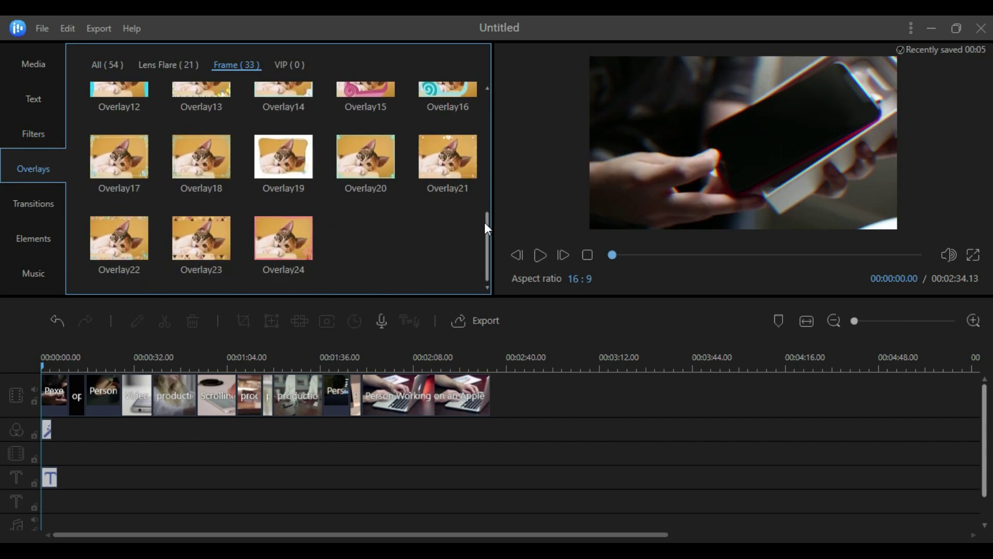
click(33, 203)
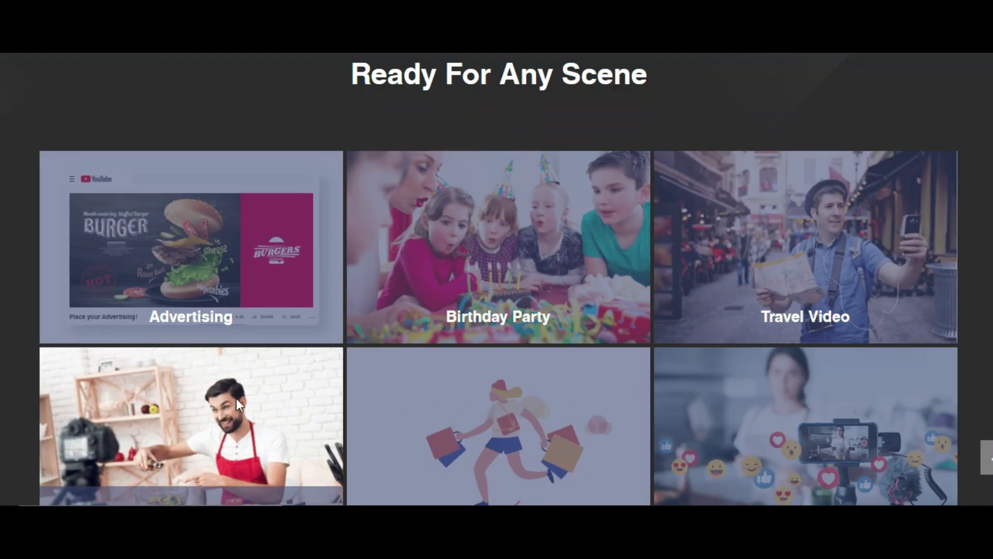
Scroll the product page down to the Advertising, Birthday Party and Travel Video examples
scroll(304, 227, down, 2)
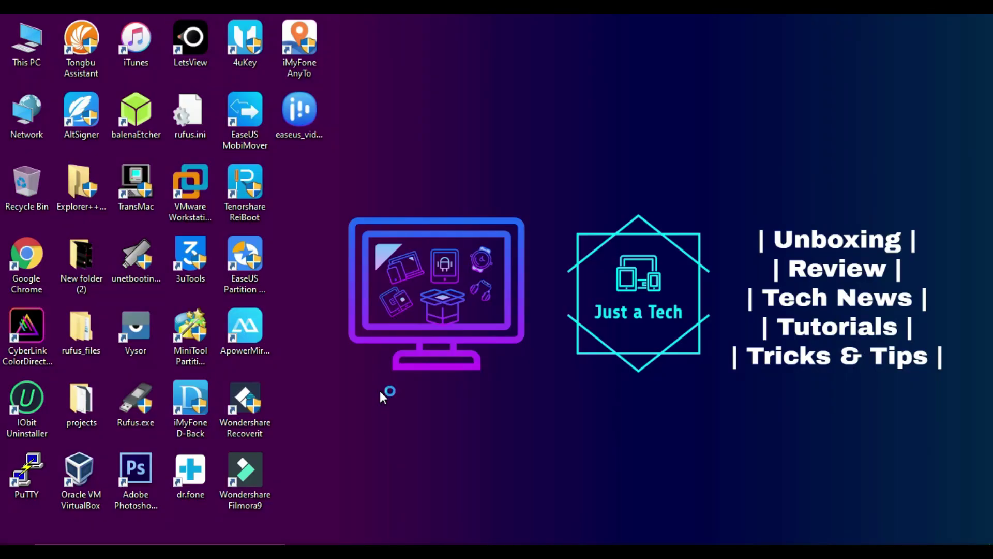
Confirm the setup language, accept the license, and keep the default Program Files folder
click(517, 321)
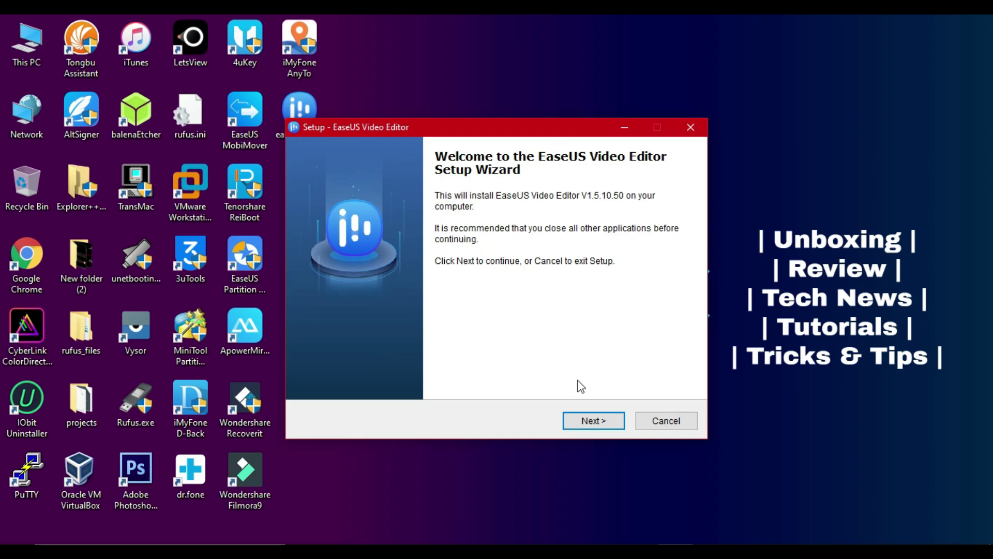
click(591, 421)
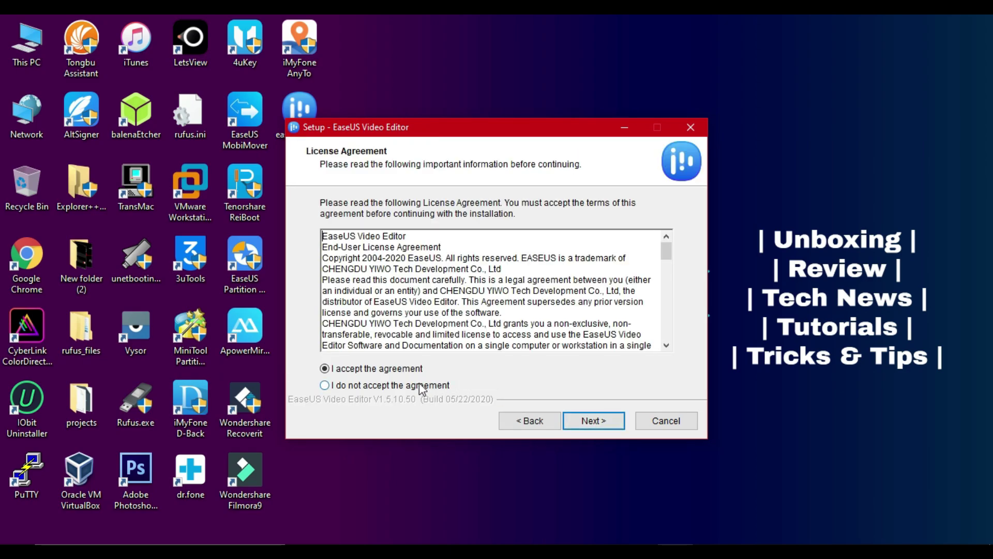
click(374, 369)
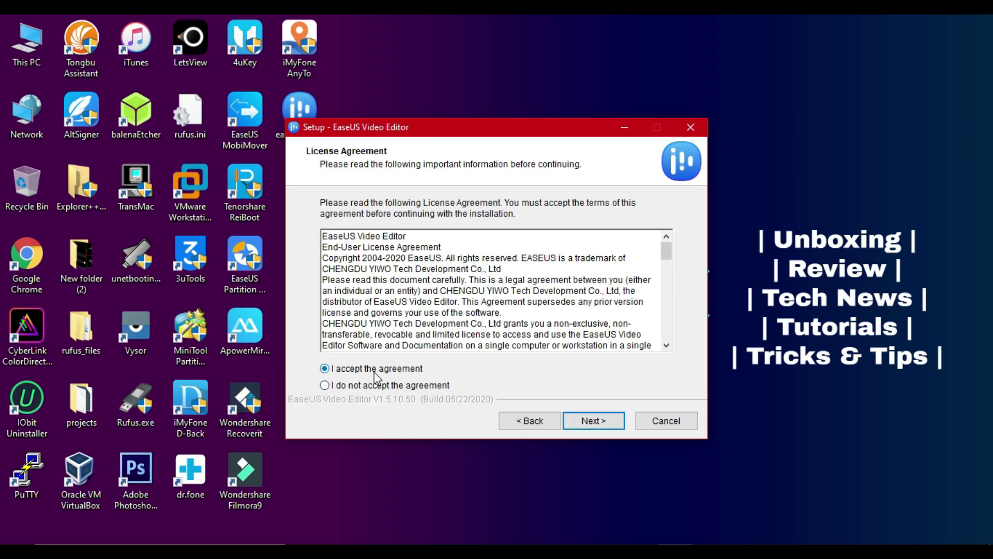
click(584, 421)
click(585, 421)
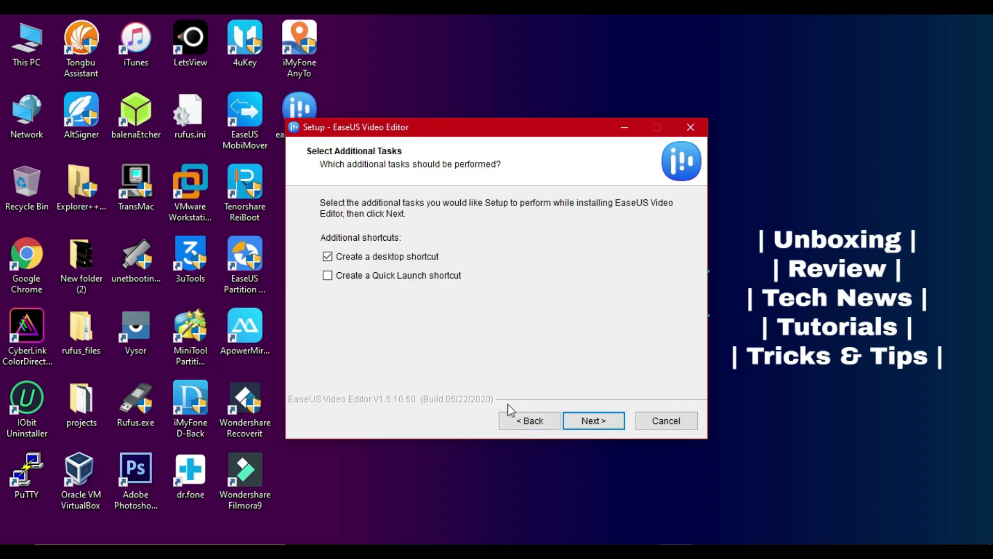
Keep the desktop shortcut option, install, finish setup, and select the new desktop shortcut
click(517, 422)
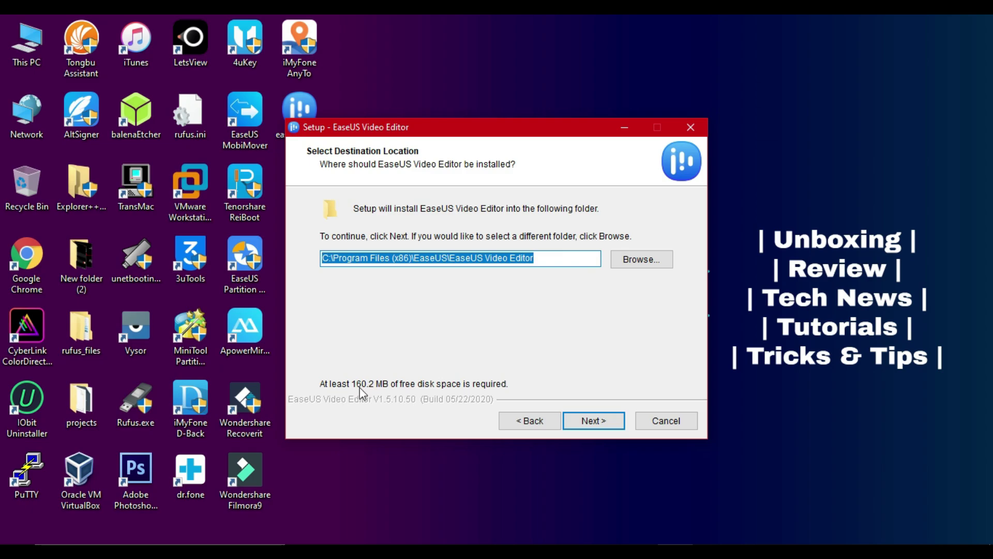
click(579, 423)
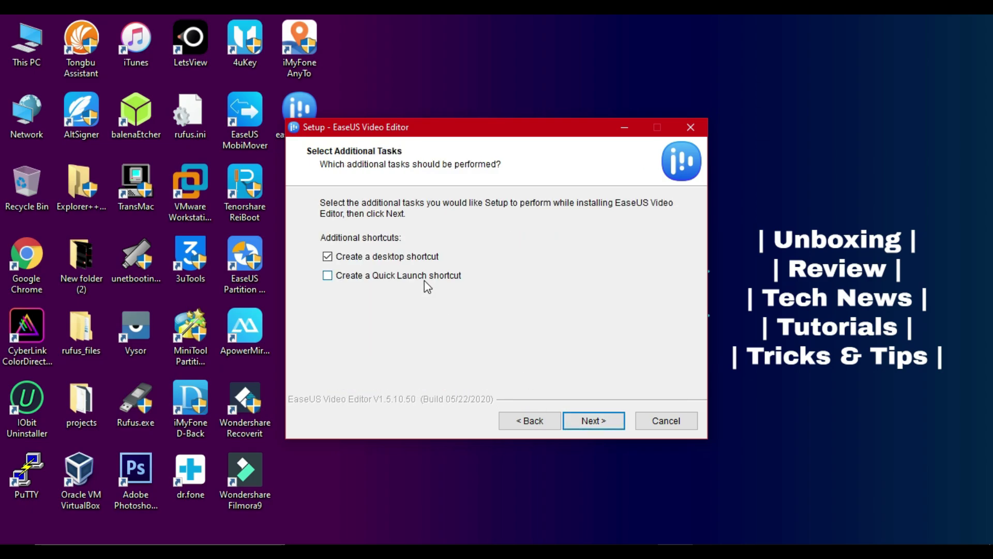
click(588, 414)
click(587, 420)
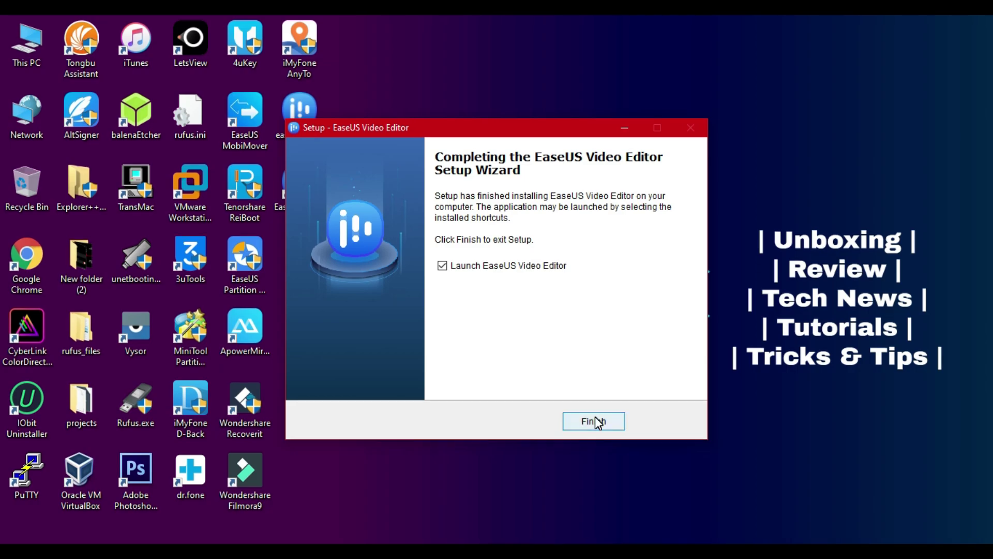
click(598, 422)
click(315, 117)
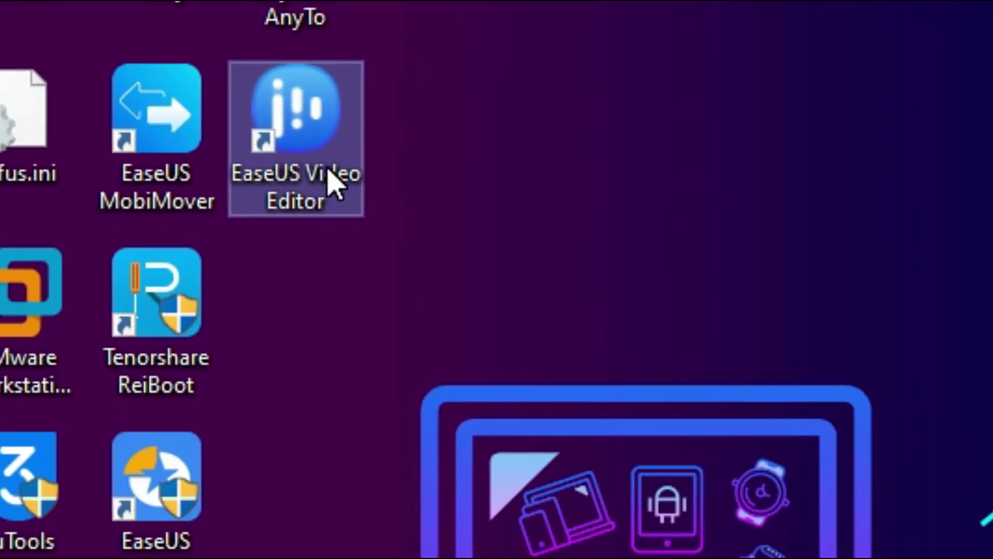
Launch the editor, dismiss the Open Project browser, and start a 16:9 (Widescreen) project
double_click(270, 147)
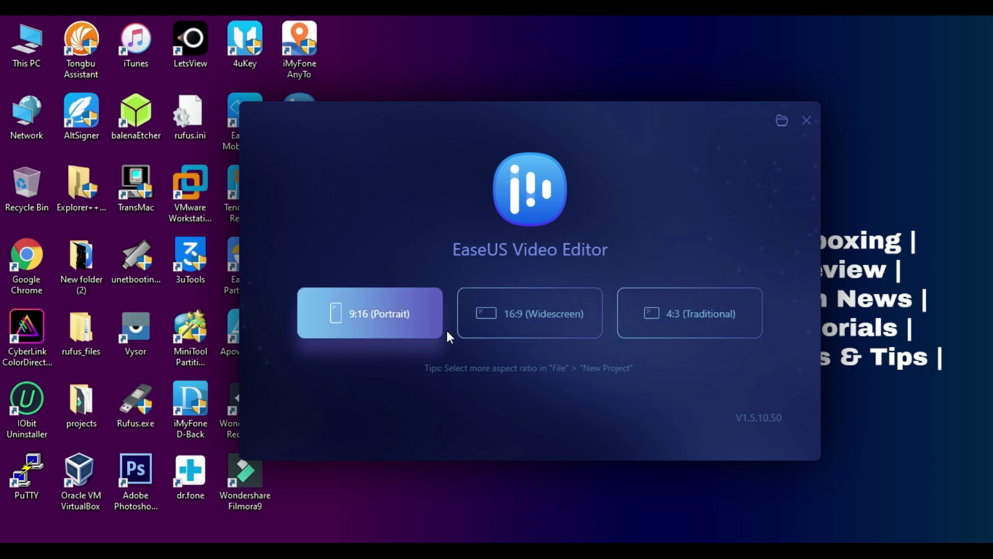
click(781, 122)
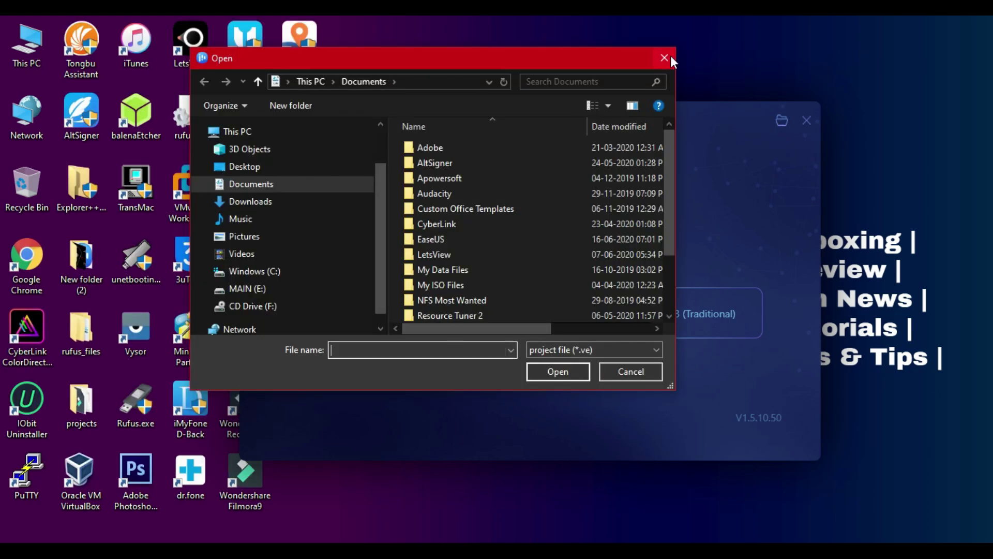
click(667, 56)
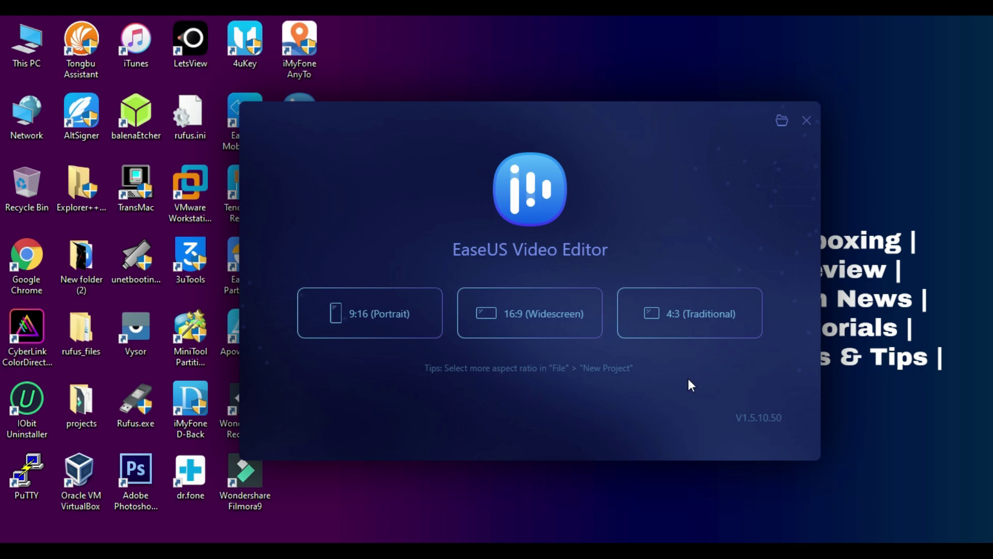
click(527, 317)
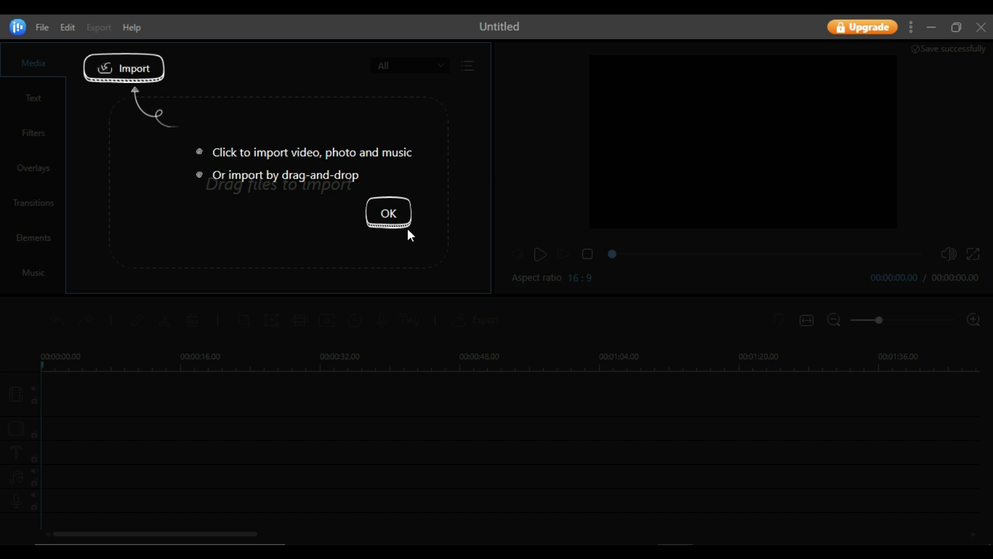
Import Pexels Videos 979689.mp4 from the Sample Videos folder into the media library
click(385, 223)
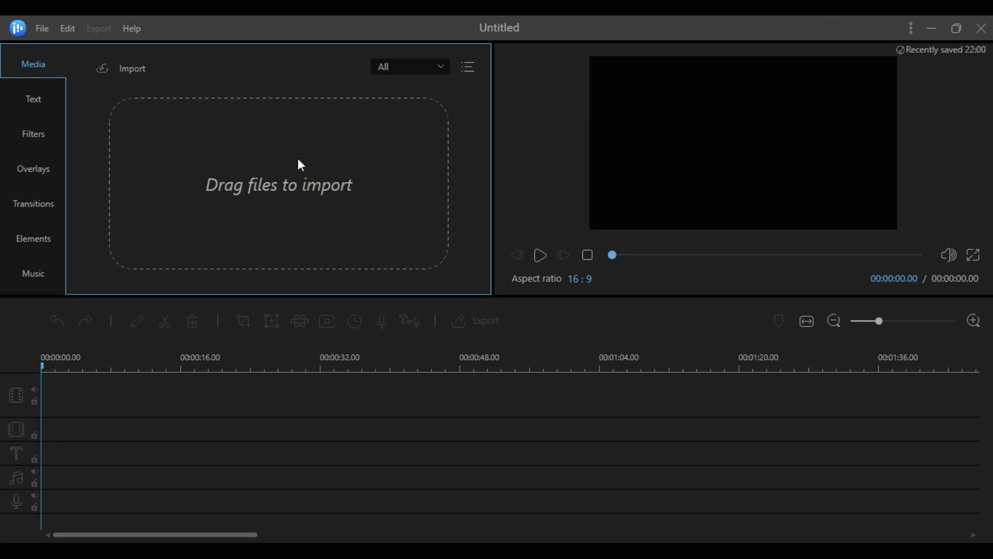
click(133, 78)
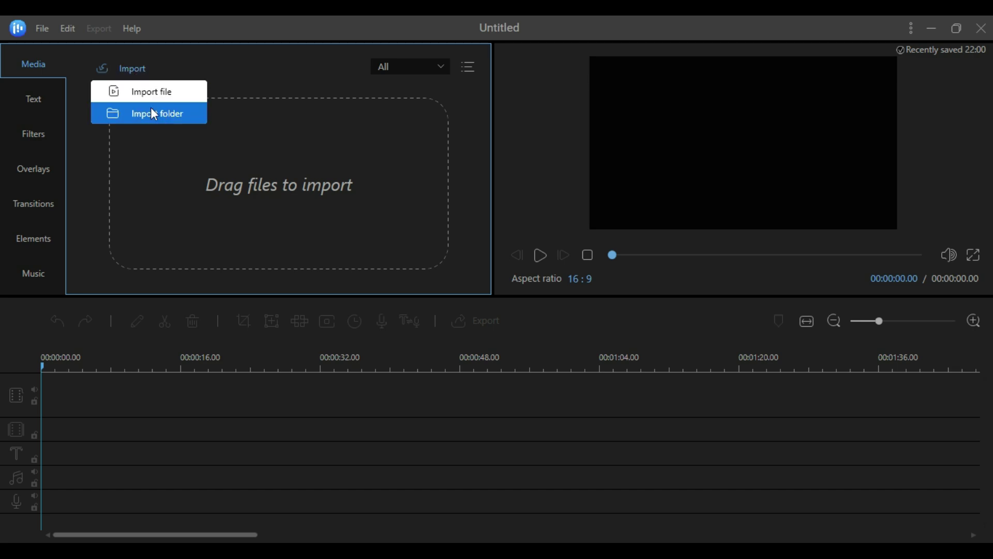
click(160, 91)
drag(867, 205, 766, 330)
double_click(686, 273)
drag(867, 207, 868, 238)
double_click(615, 231)
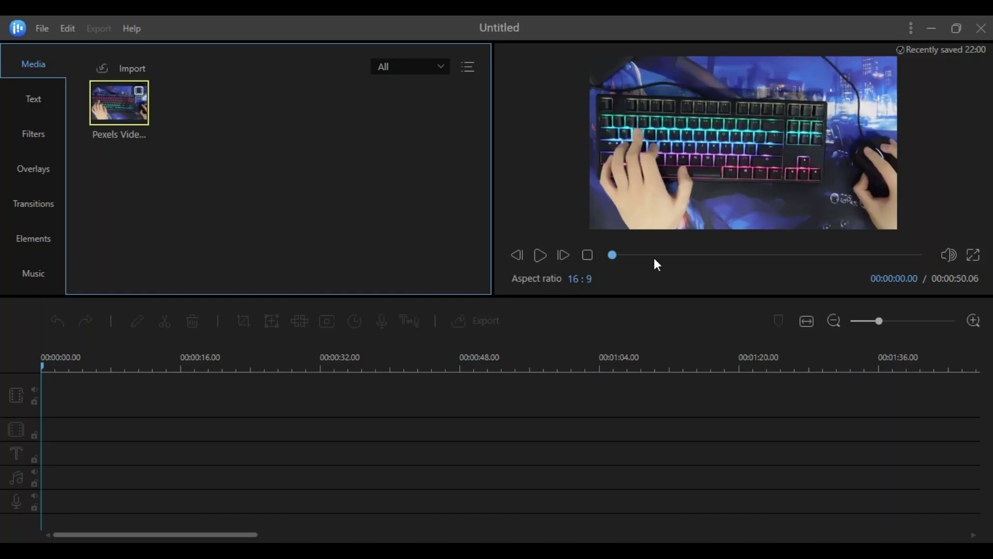
Play the keyboard clip, seek to about 00:00:26, and show the Text templates
click(540, 257)
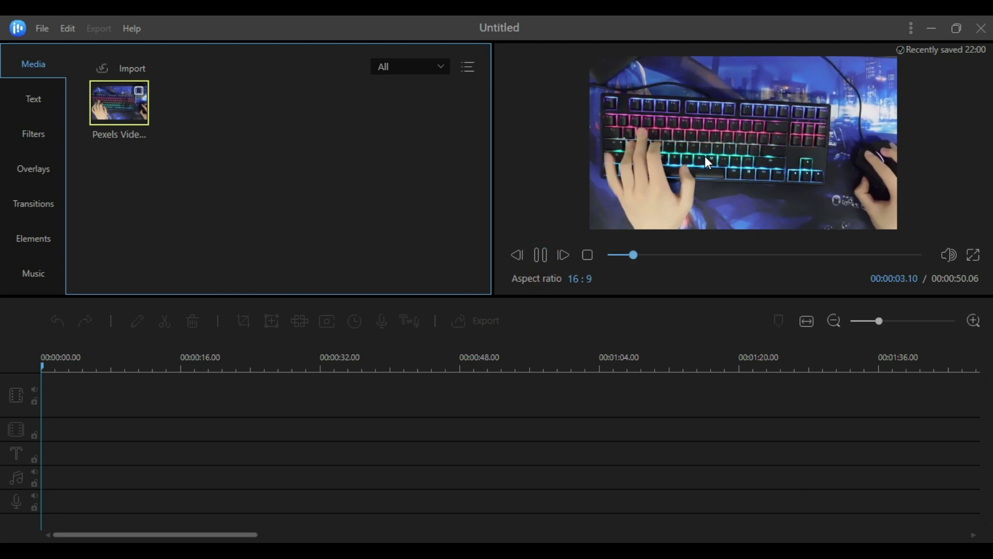
drag(633, 255, 771, 255)
click(36, 99)
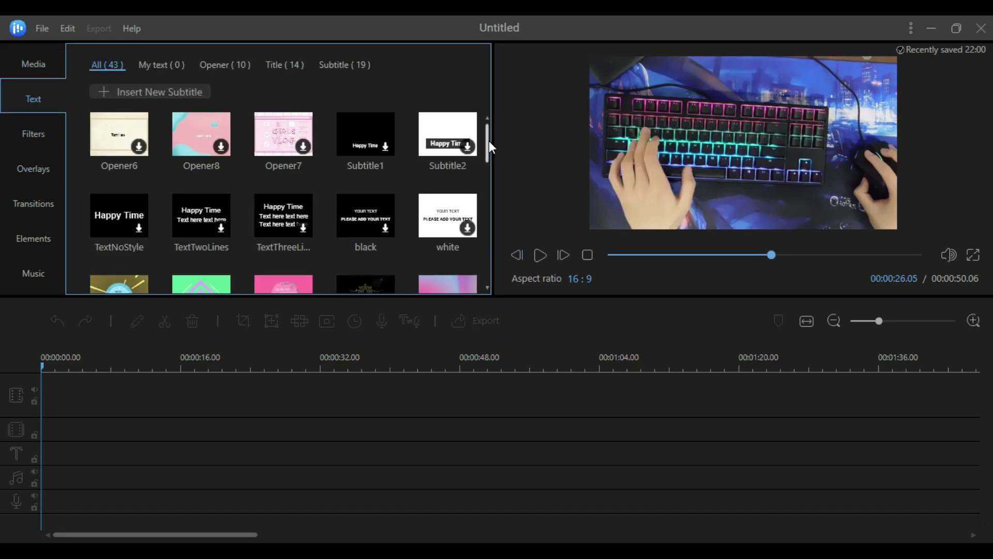
Browse the Filters, Overlays (Lens Flare, Frame) and Transitions libraries
mouse_move(489, 140)
mouse_down()
mouse_move(483, 211)
mouse_move(483, 143)
mouse_up()
click(42, 137)
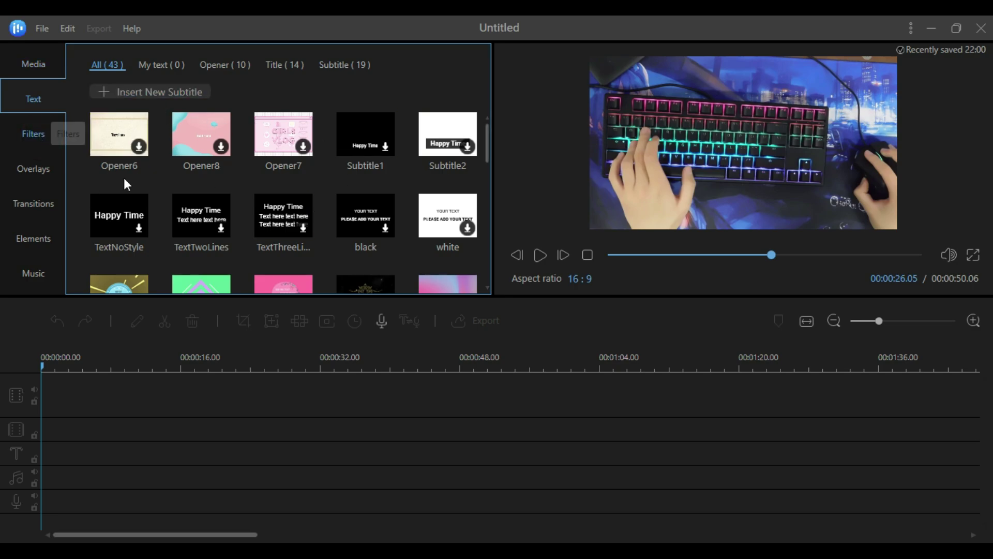
drag(490, 106, 484, 243)
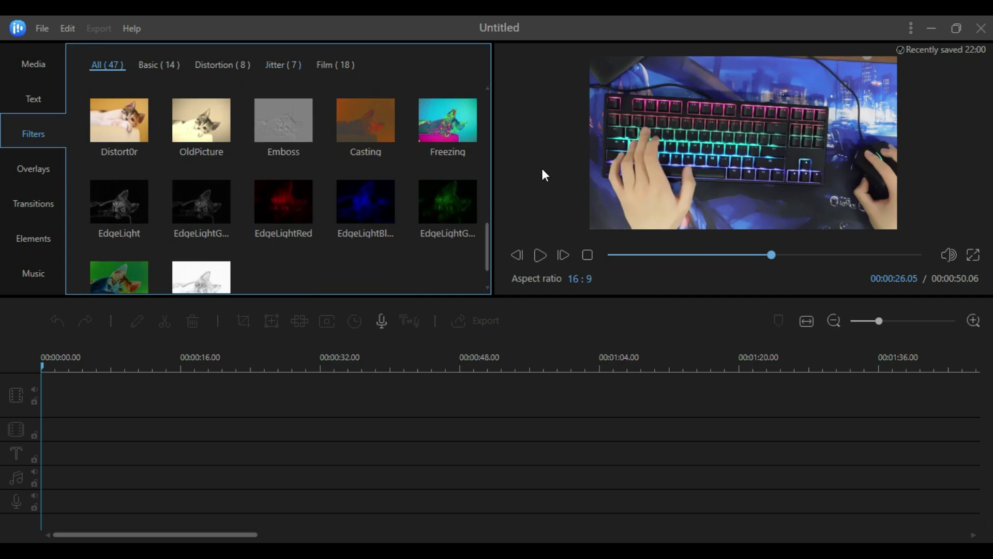
click(22, 169)
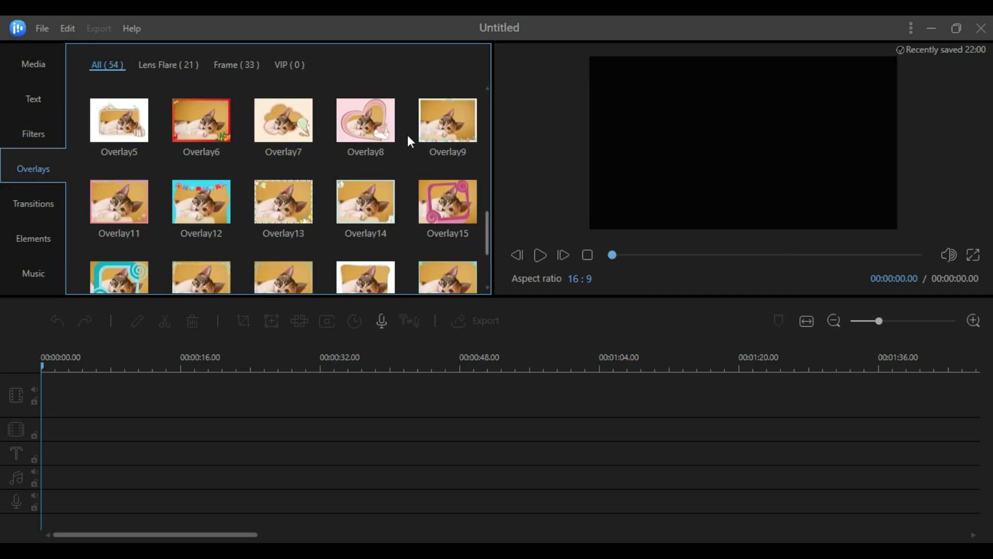
drag(488, 217, 473, 87)
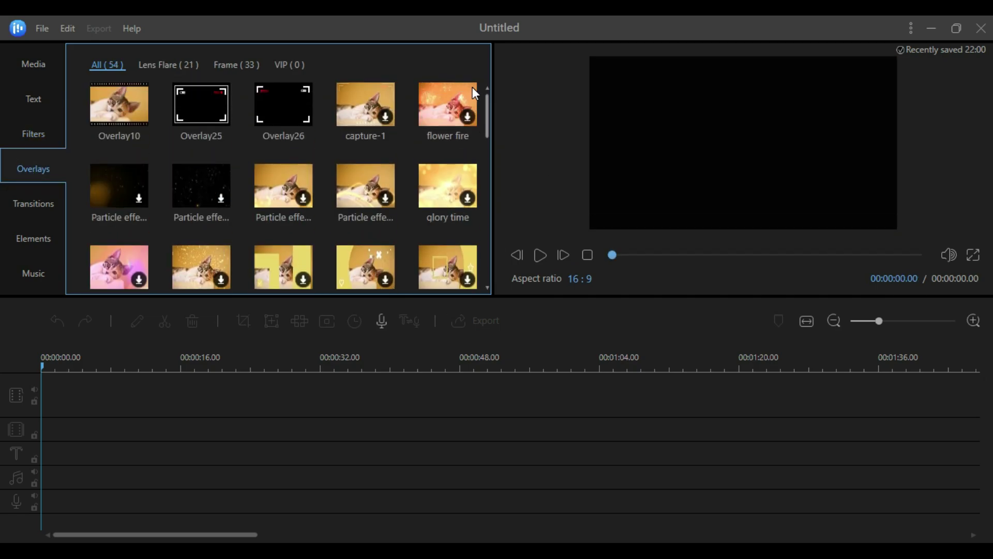
click(174, 67)
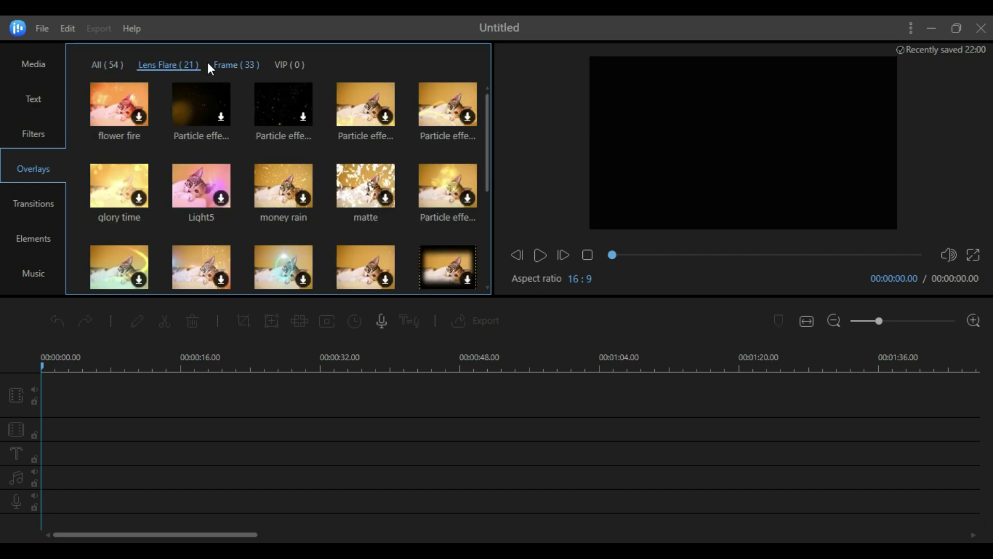
click(241, 65)
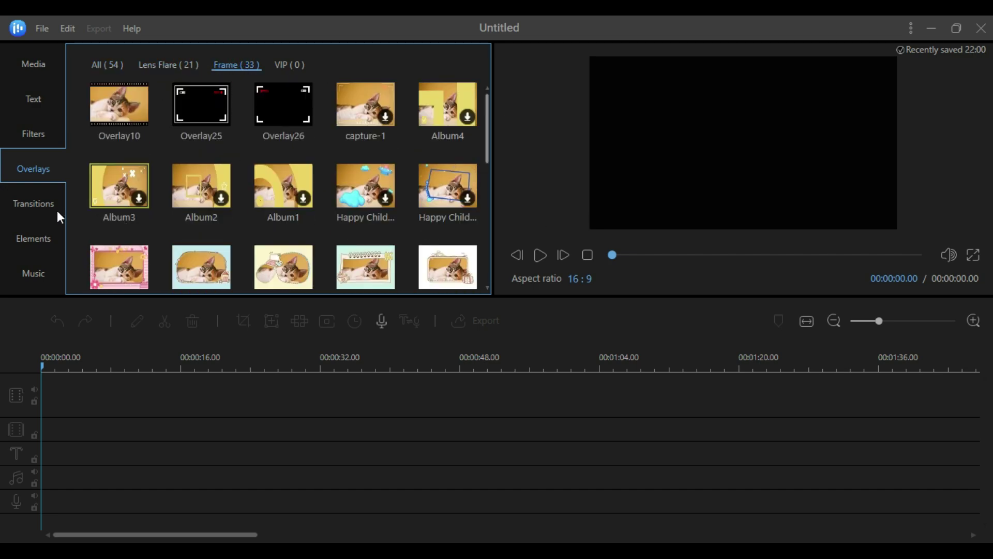
click(24, 207)
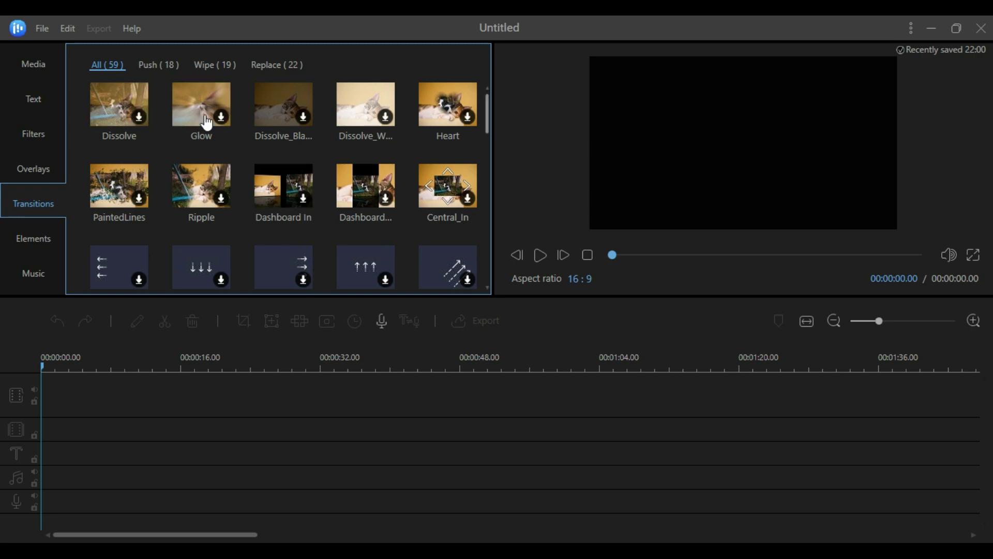
drag(489, 115, 487, 272)
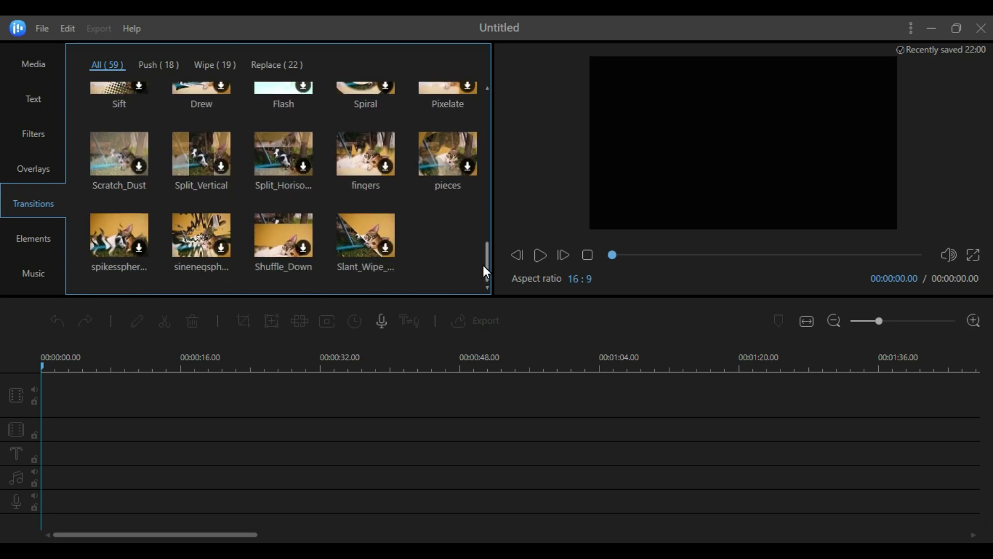
Download the Father's day element, then view the Stickers, Opener, Special Effects and Festival elements
click(34, 242)
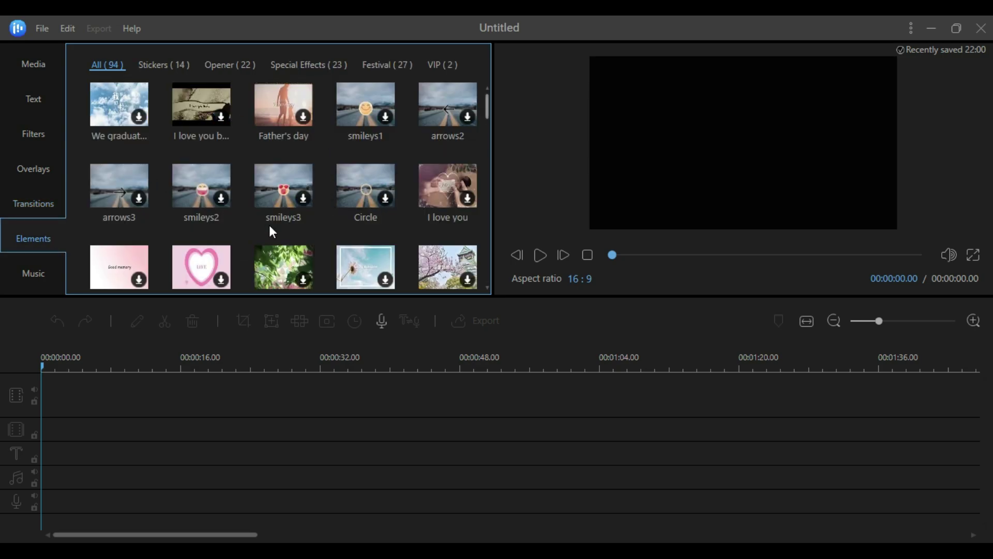
right_click(280, 103)
click(305, 118)
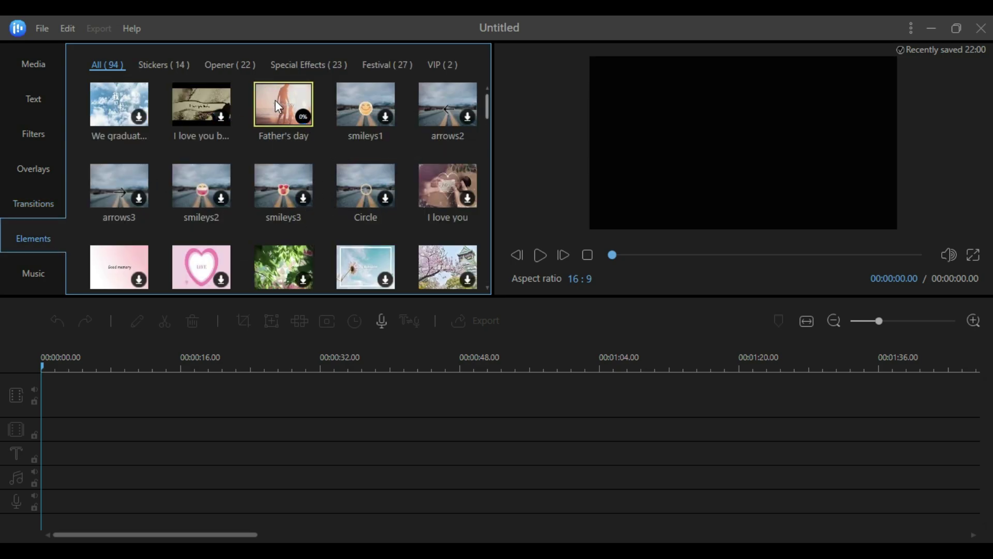
drag(486, 118, 244, 66)
click(223, 64)
click(300, 64)
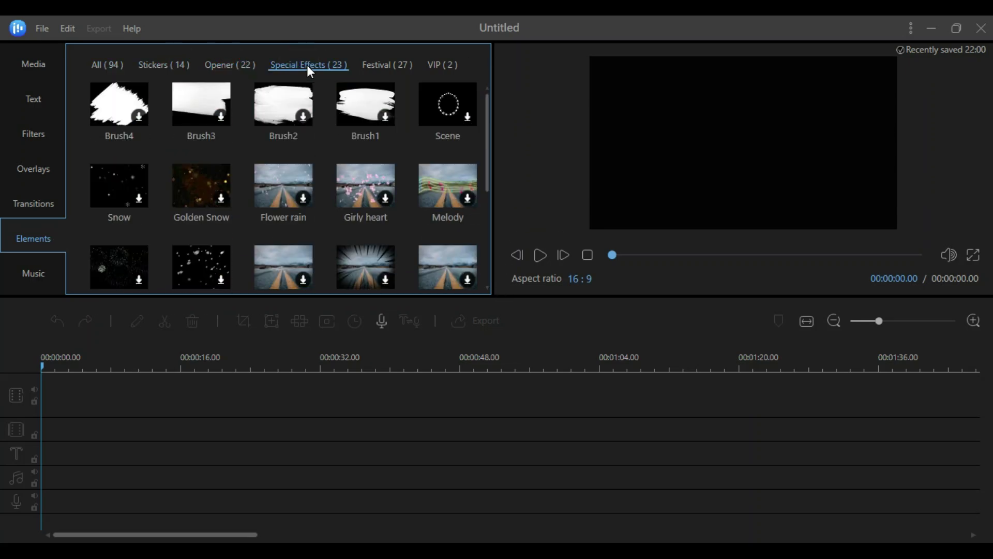
click(389, 66)
click(440, 65)
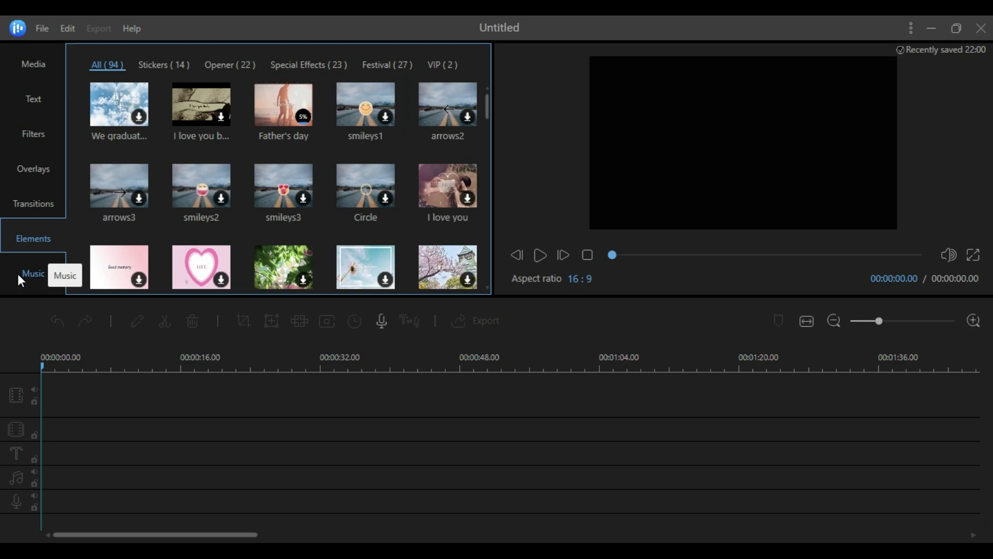
Browse the music library's Relaxing, Brisk, Fashion, Sound effect and Festival categories
click(29, 282)
mouse_move(489, 106)
mouse_down()
mouse_move(499, 206)
mouse_move(492, 244)
mouse_move(492, 217)
mouse_move(211, 54)
mouse_up()
click(182, 61)
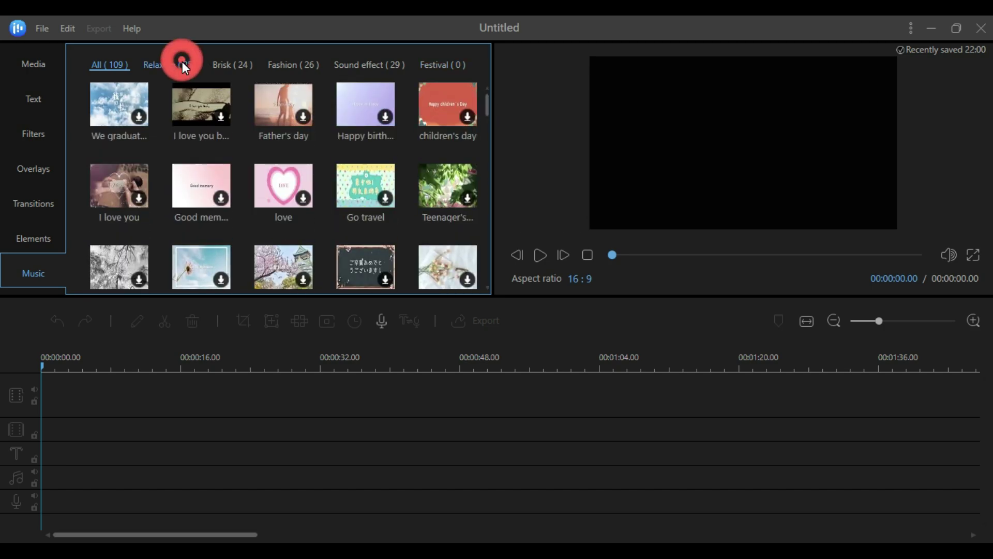
click(221, 66)
click(297, 65)
click(374, 65)
click(425, 64)
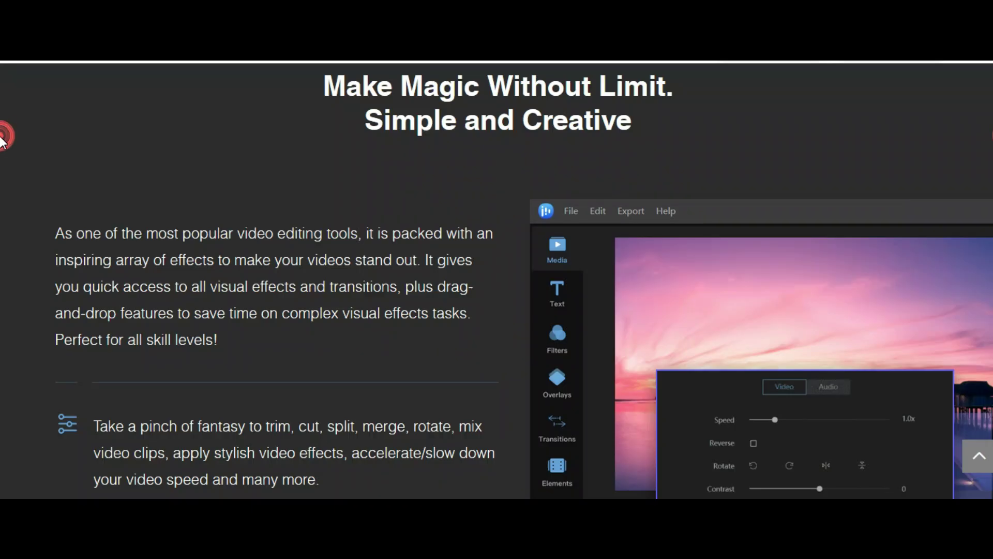
scroll(3, 155, down, 5)
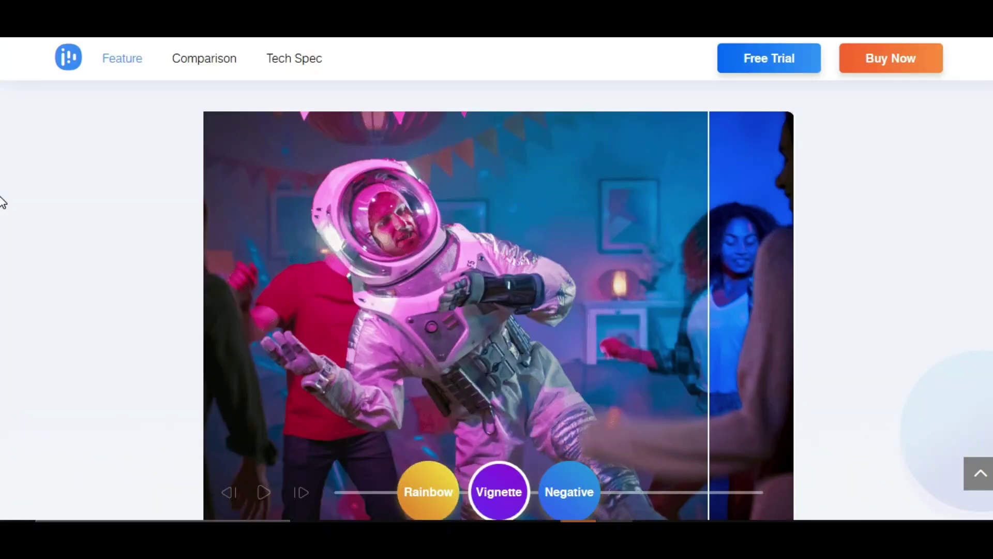
scroll(2, 202, down, 5)
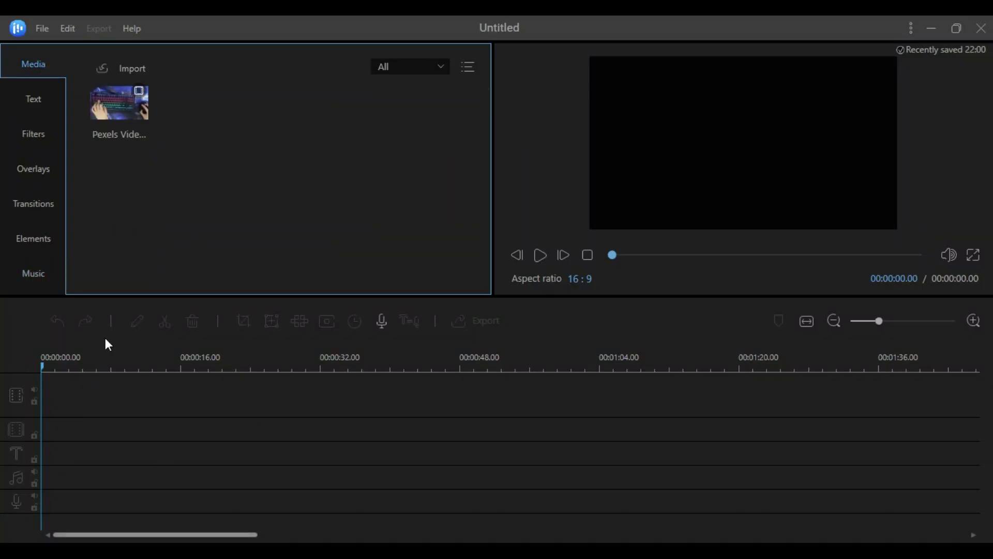
Add the Pexels keyboard clip to the timeline and preview it from the start
click(140, 119)
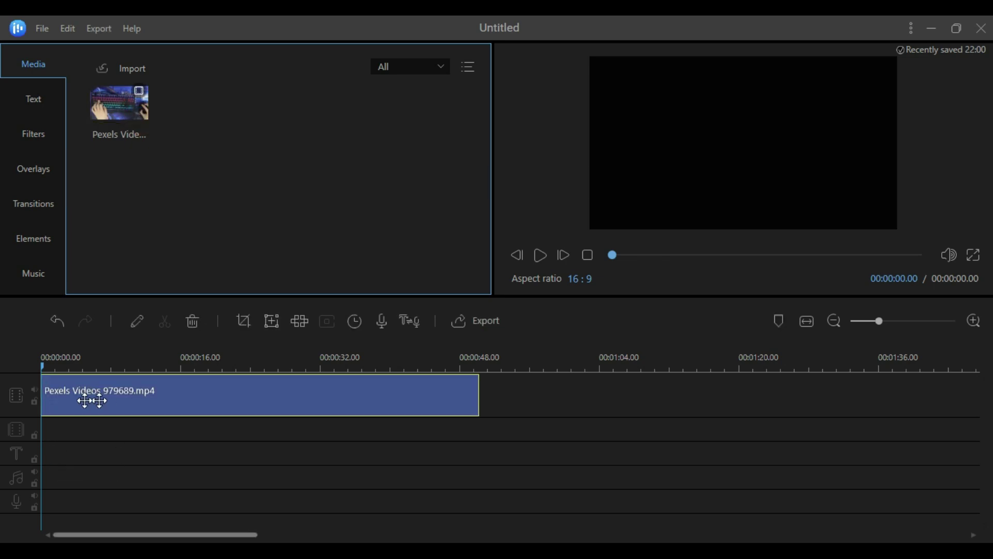
click(542, 255)
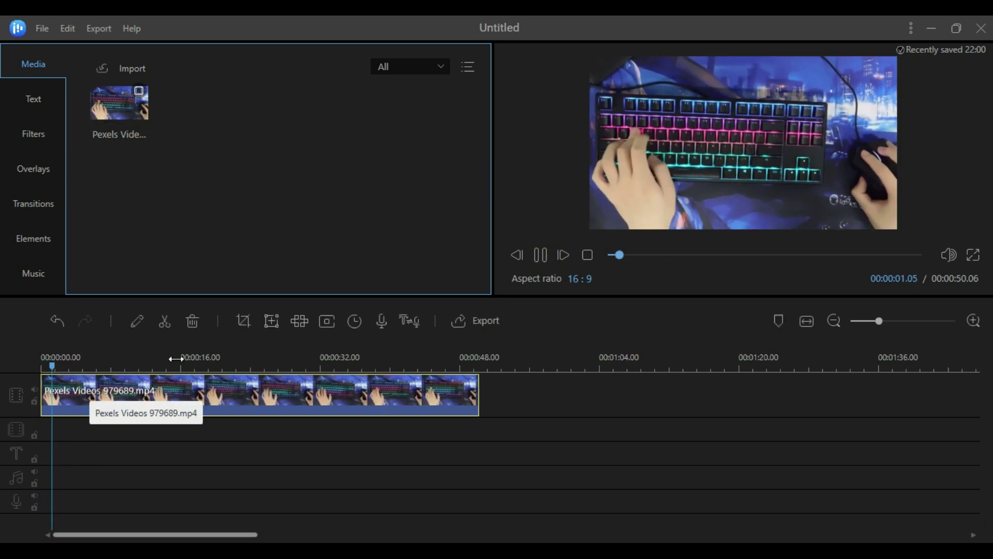
click(540, 255)
drag(69, 362, 42, 362)
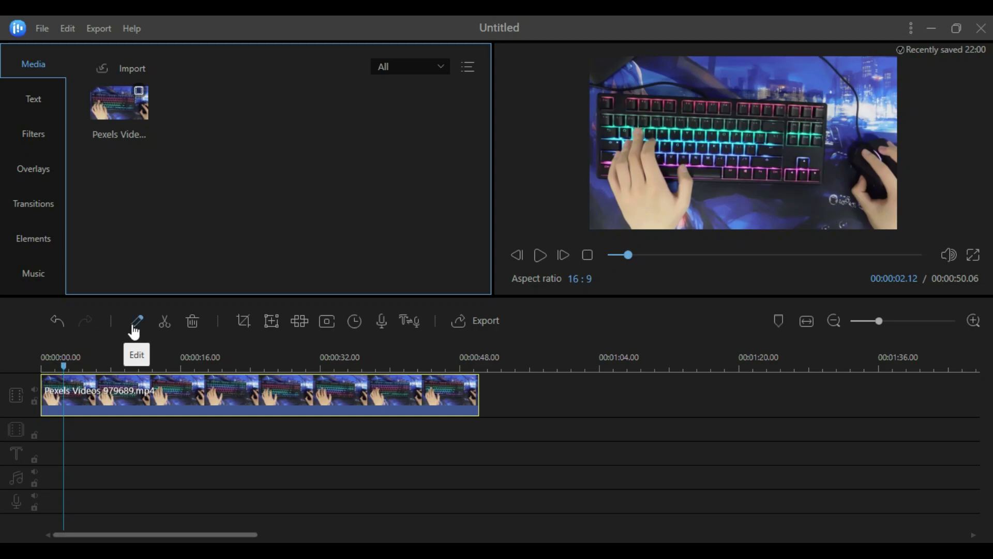
Speed the clip up to 1.9x and apply the change
click(136, 320)
drag(201, 130, 237, 126)
click(547, 259)
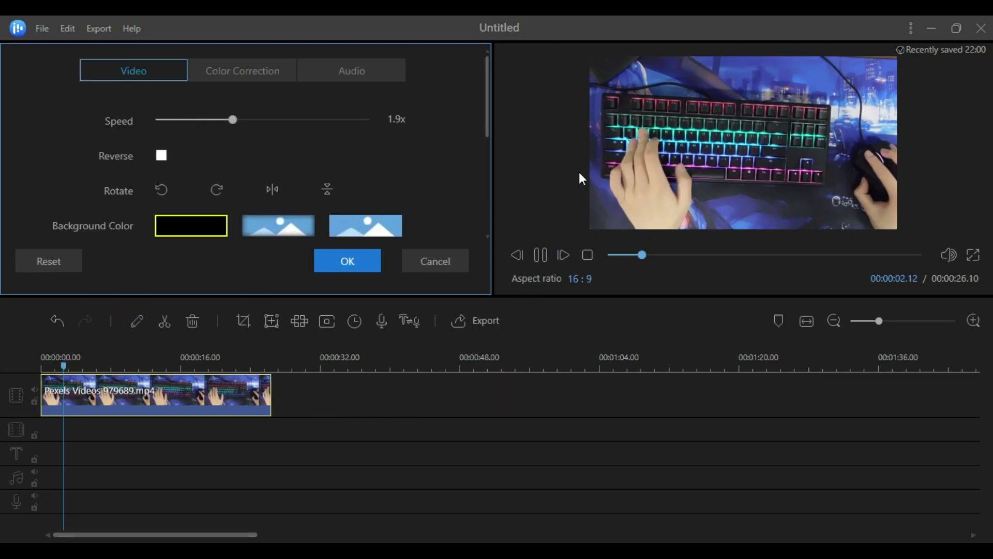
click(322, 259)
Set contrast 31, saturation 49, brightness 13 and hue about 1 in Color Correction
click(137, 320)
click(215, 75)
drag(262, 108, 295, 108)
drag(260, 143, 312, 146)
drag(262, 181, 262, 224)
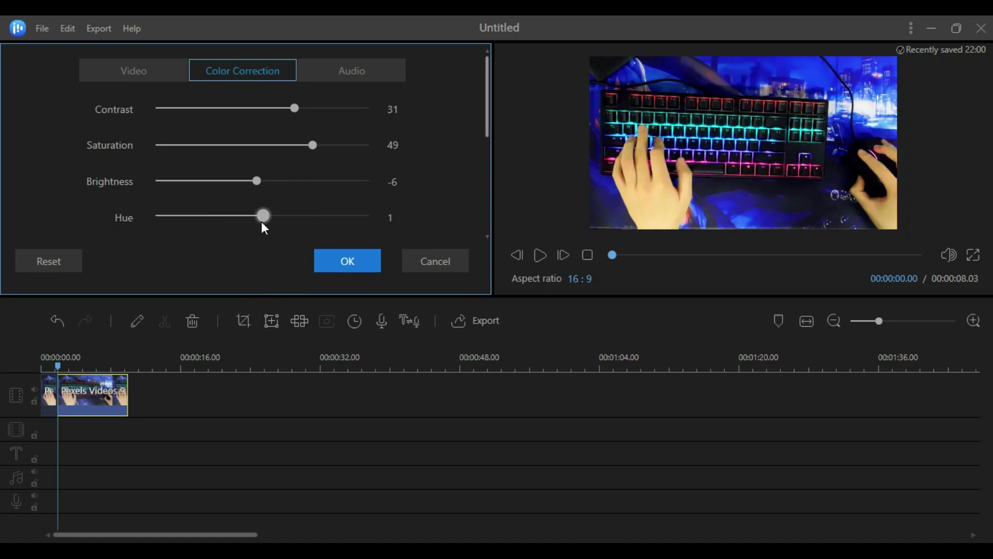
drag(294, 108, 257, 112)
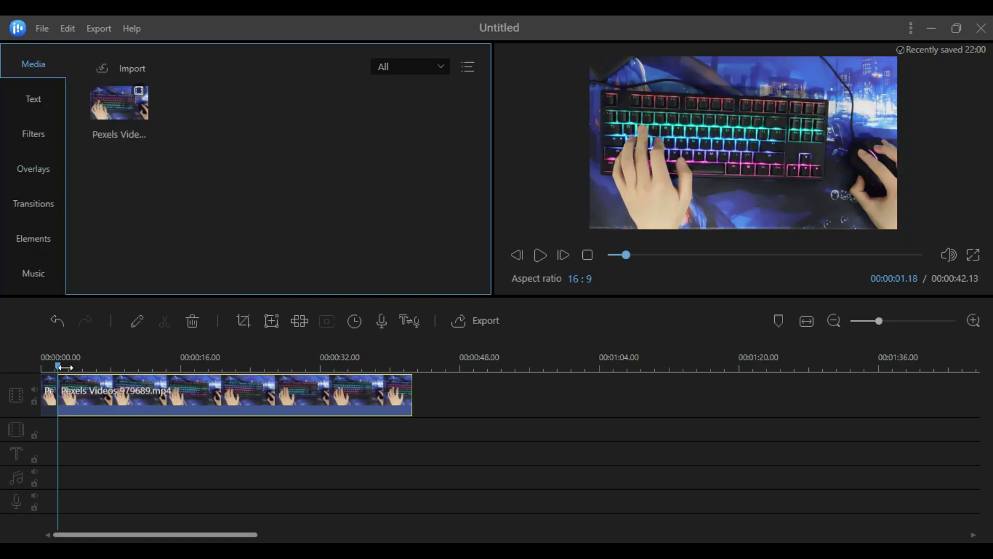
Split the clip at the playhead and move the short piece to the track end
drag(58, 367, 97, 368)
click(165, 321)
click(96, 406)
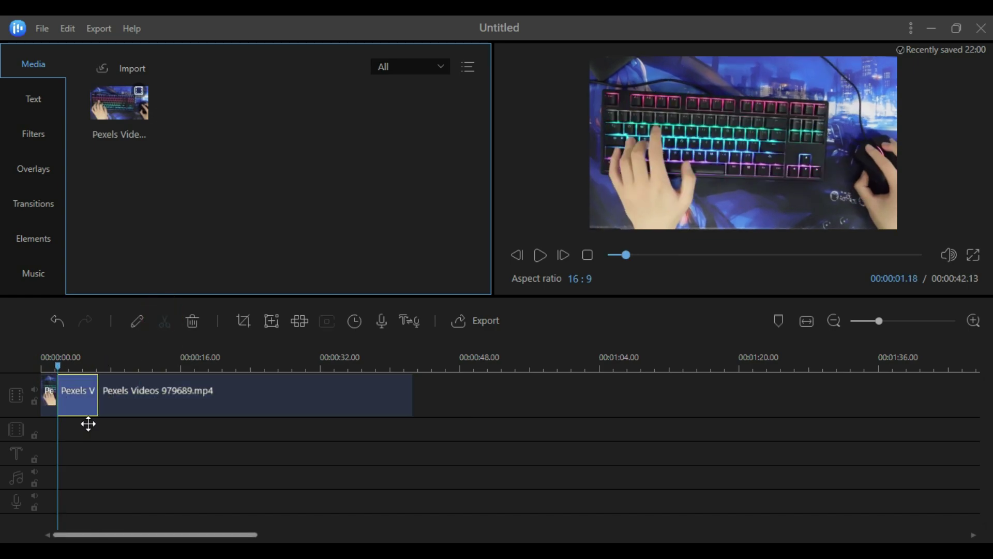
drag(88, 424, 391, 450)
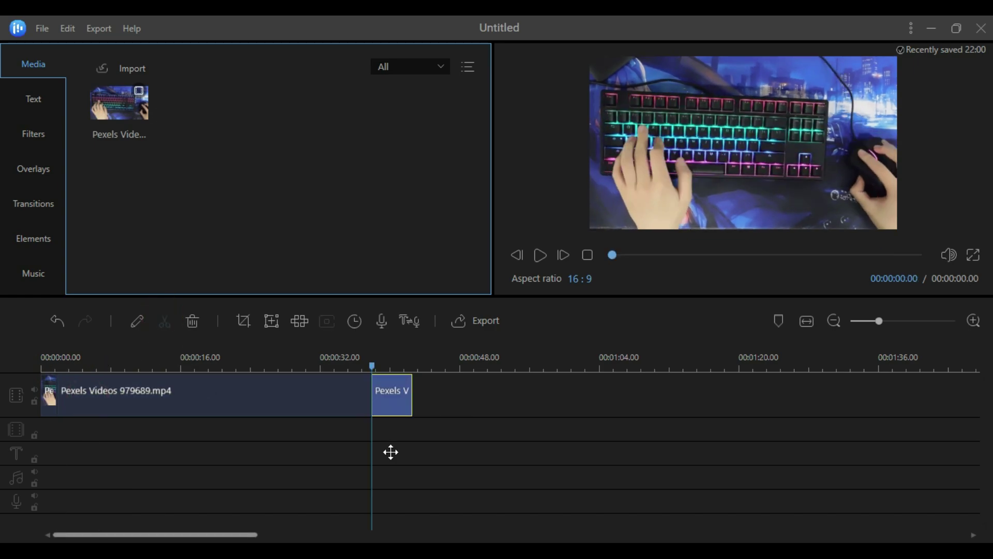
Crop the clip tightly around the keyboard and preview the result
click(247, 323)
drag(49, 44, 94, 101)
click(362, 259)
click(343, 360)
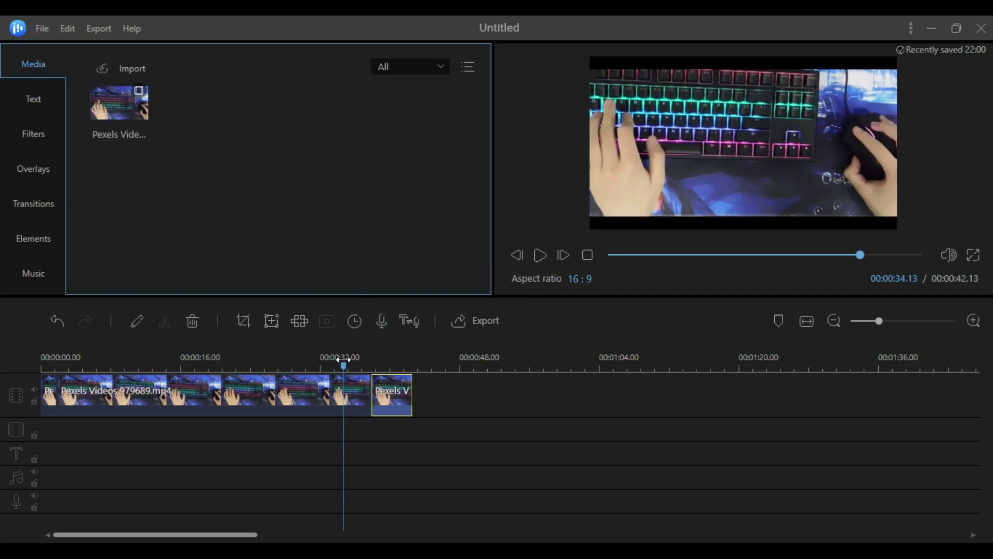
click(973, 439)
click(540, 254)
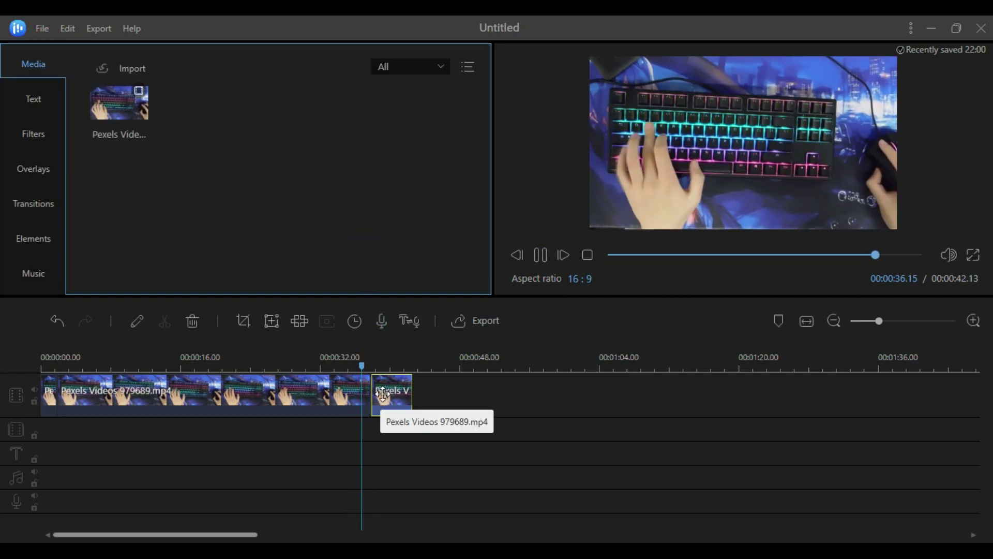
click(231, 362)
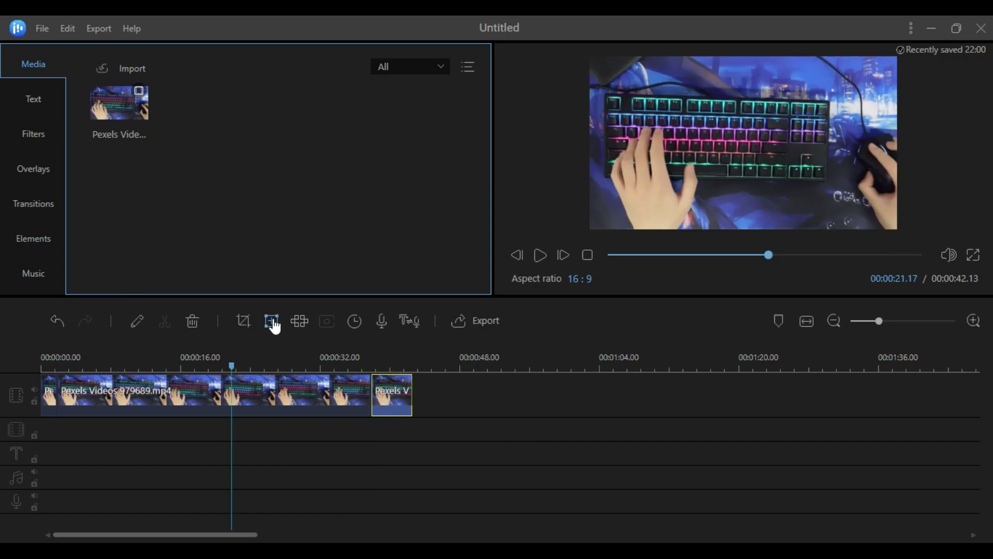
Add a zoom-in on the keyboard's top-left area and replay it from about 16 seconds
click(272, 323)
click(261, 382)
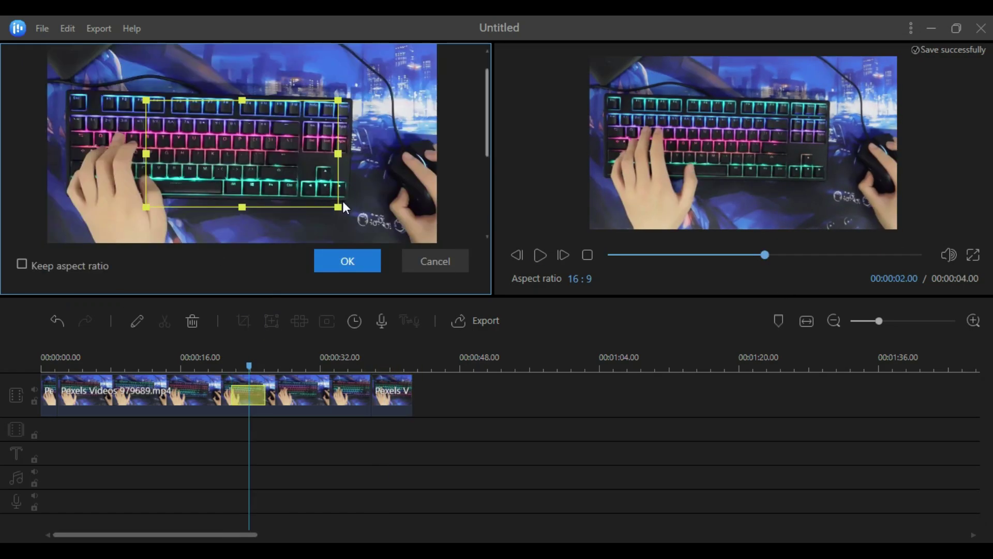
drag(342, 201, 207, 144)
drag(184, 129, 90, 116)
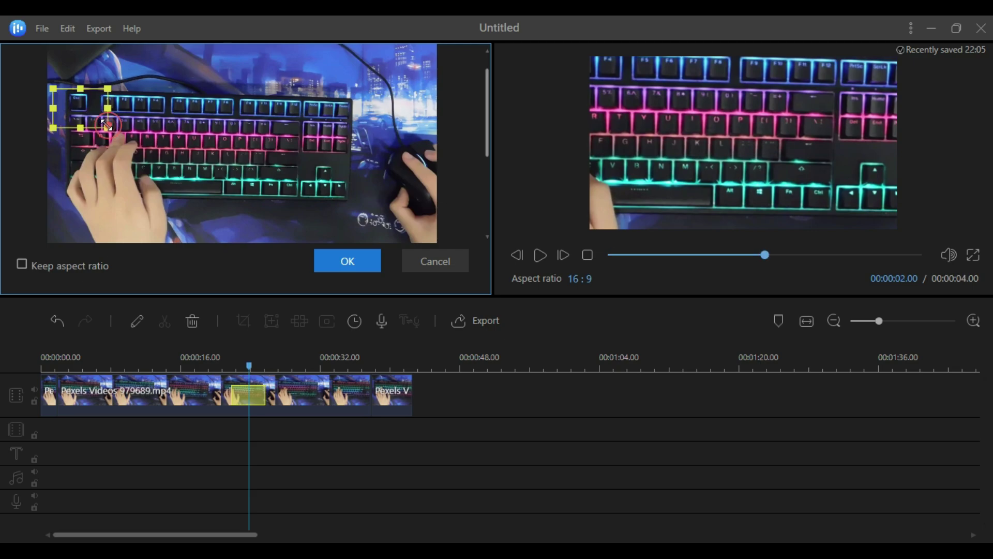
click(347, 261)
drag(250, 366, 174, 366)
key(space)
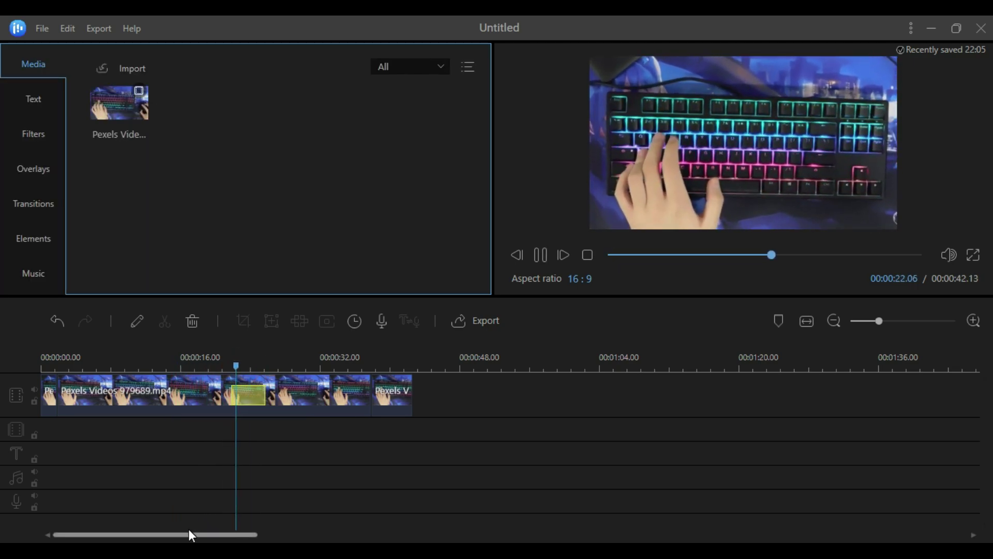
Mosaic the keyboard's top-left area and insert a freeze frame at the playhead
click(269, 380)
click(299, 320)
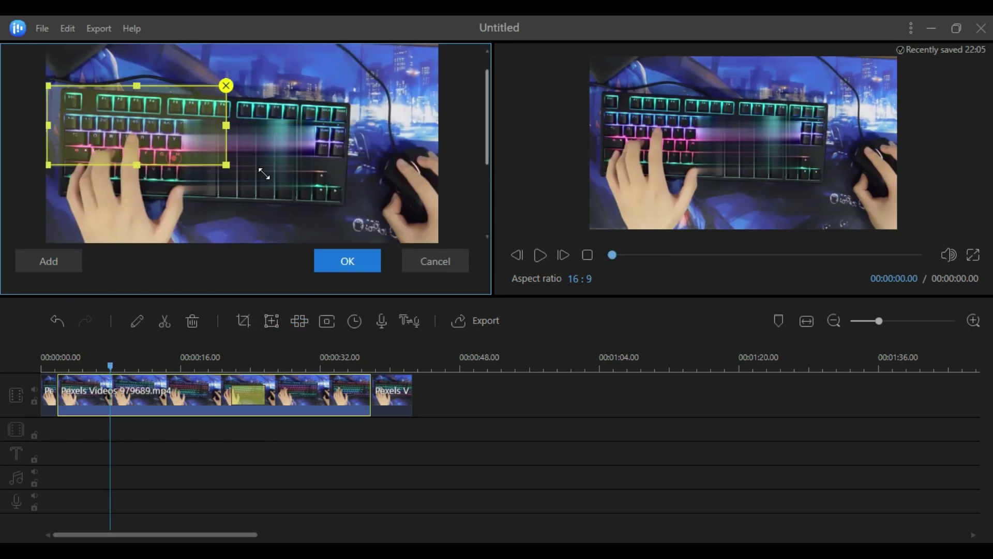
click(347, 261)
click(327, 321)
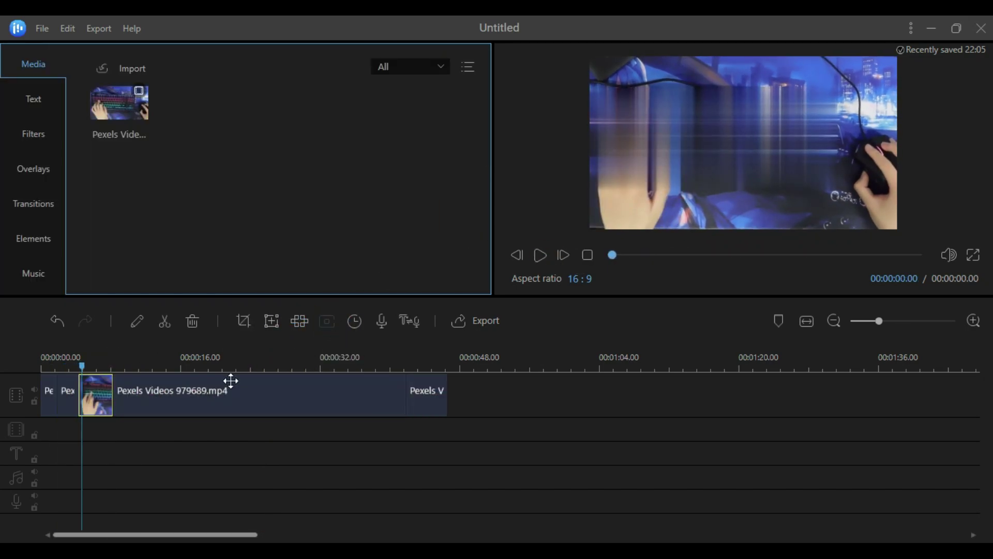
Record a voiceover, convert it to a subtitle and to female normal-speed speech, then review playback
click(381, 325)
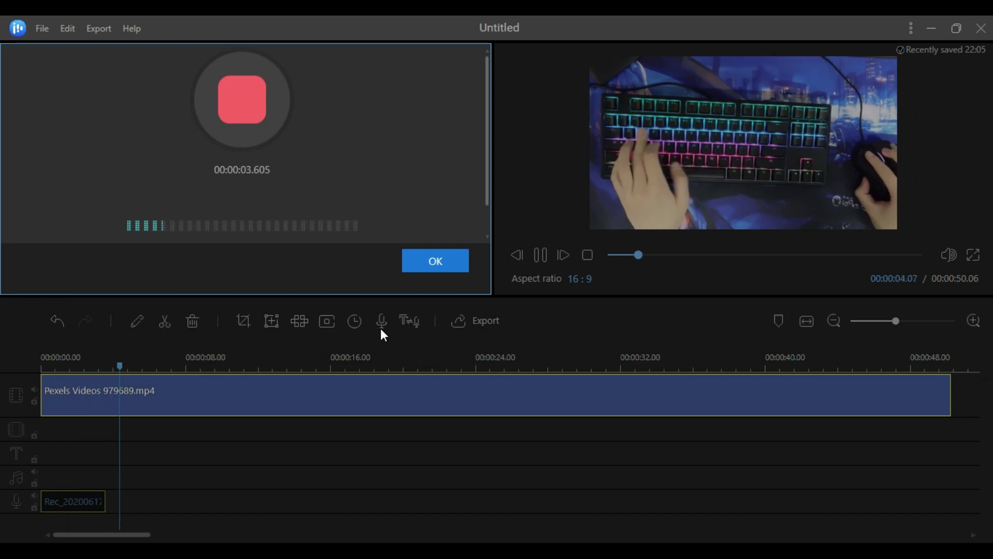
click(435, 260)
click(410, 322)
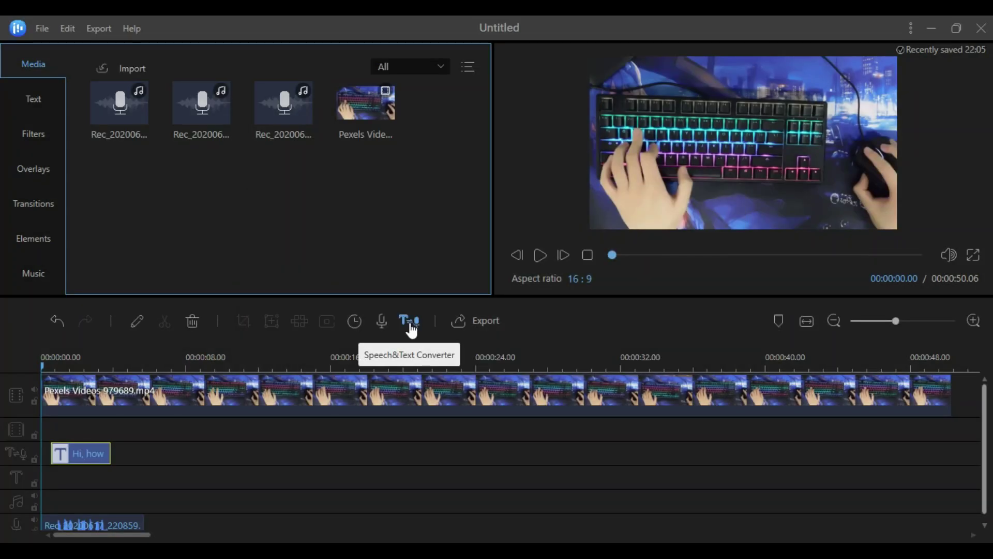
click(411, 324)
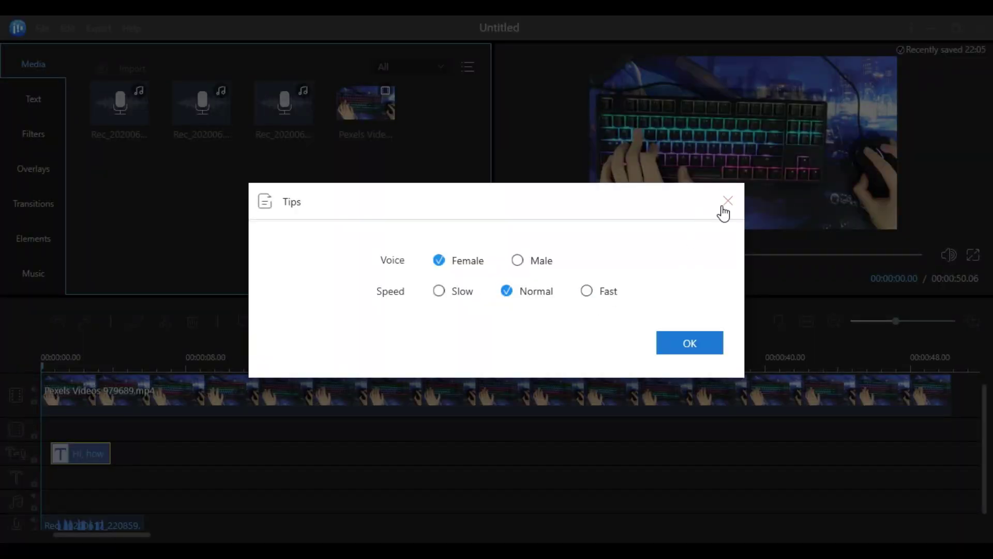
click(688, 345)
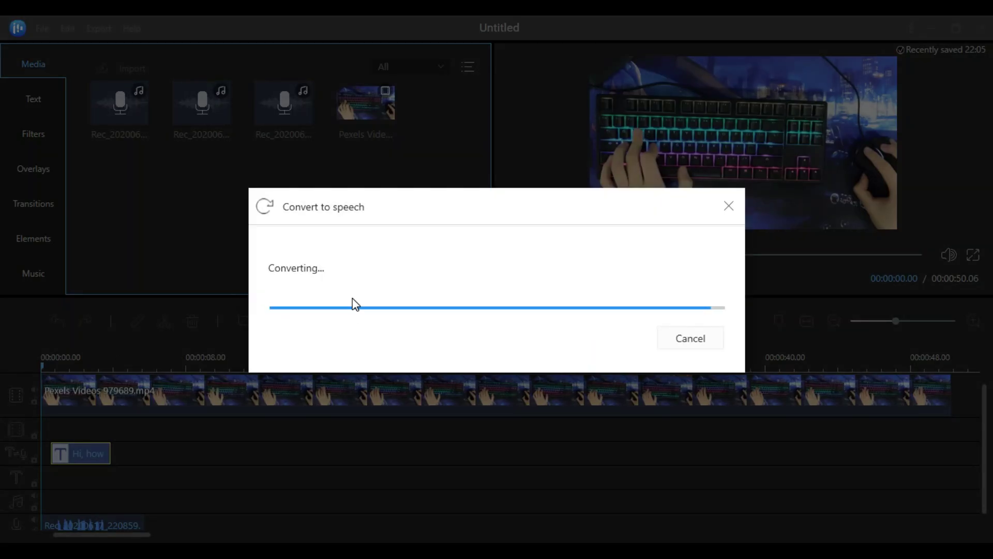
key(space)
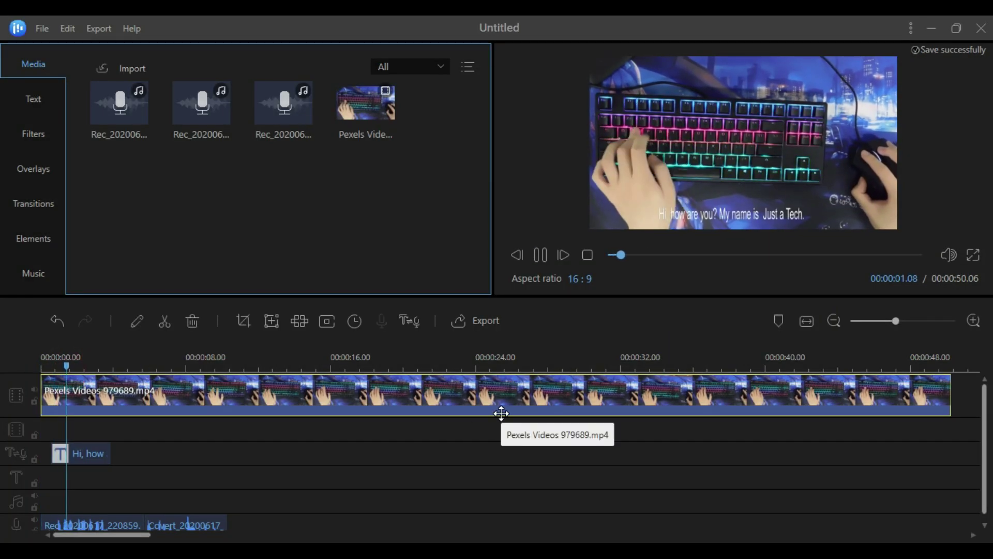
click(540, 255)
Start importing individual files and select the videos in the Sample Videos folder
mouse_move(146, 533)
mouse_down()
mouse_move(178, 533)
mouse_move(146, 533)
mouse_up()
scroll(175, 458, down, 1)
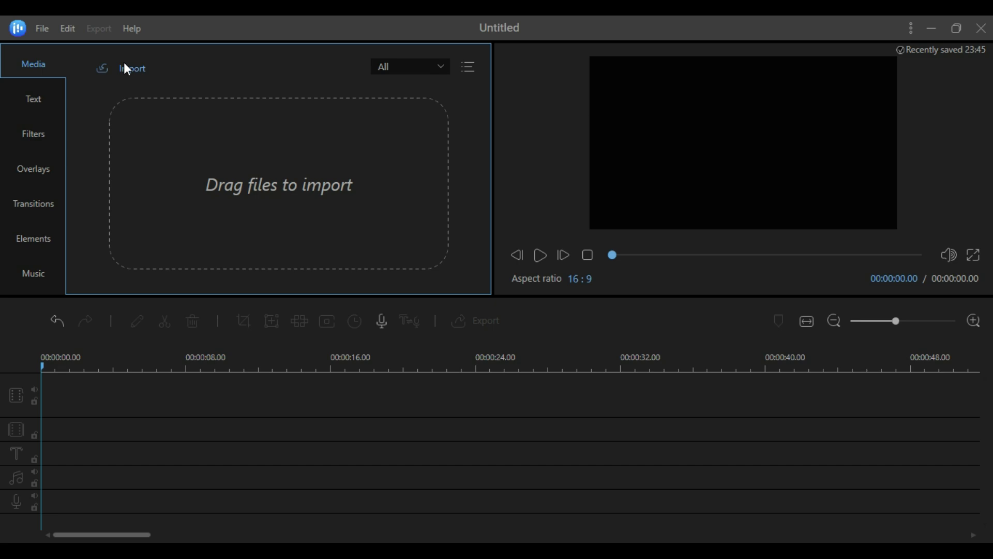
click(127, 69)
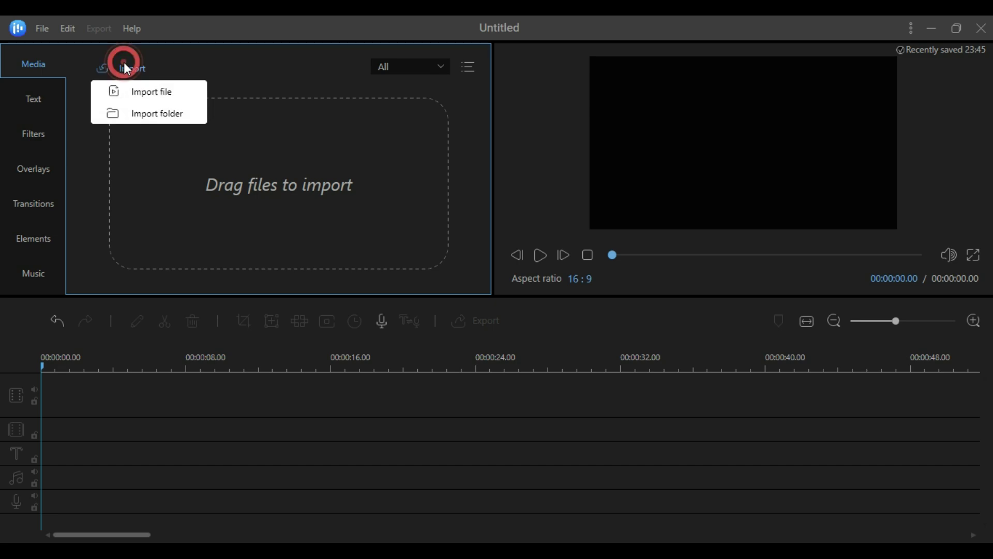
click(141, 91)
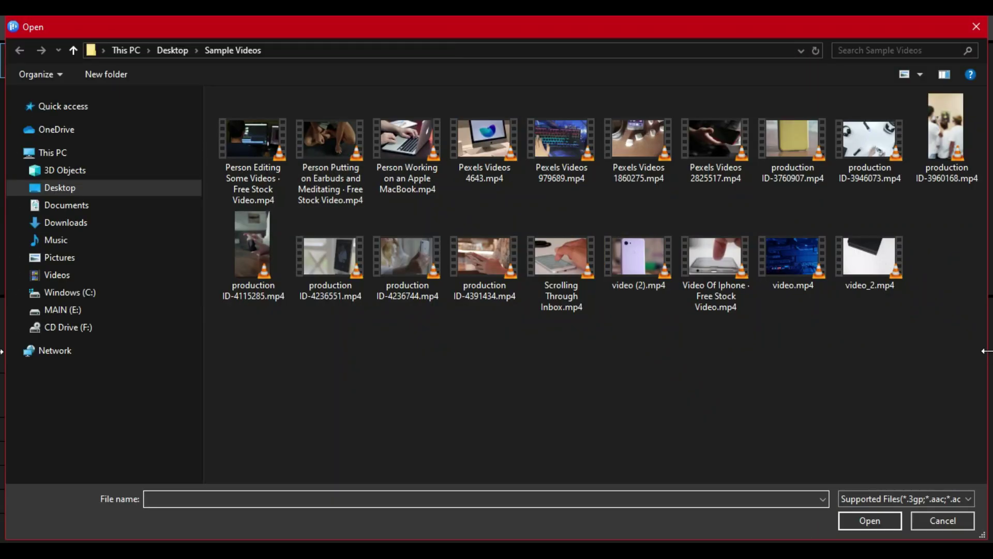
click(959, 355)
key(ctrl+a)
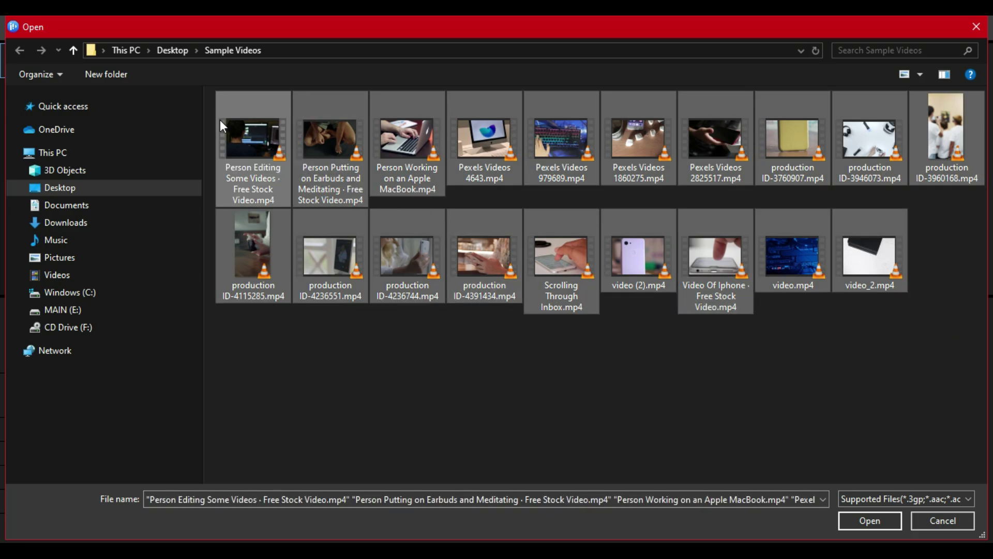